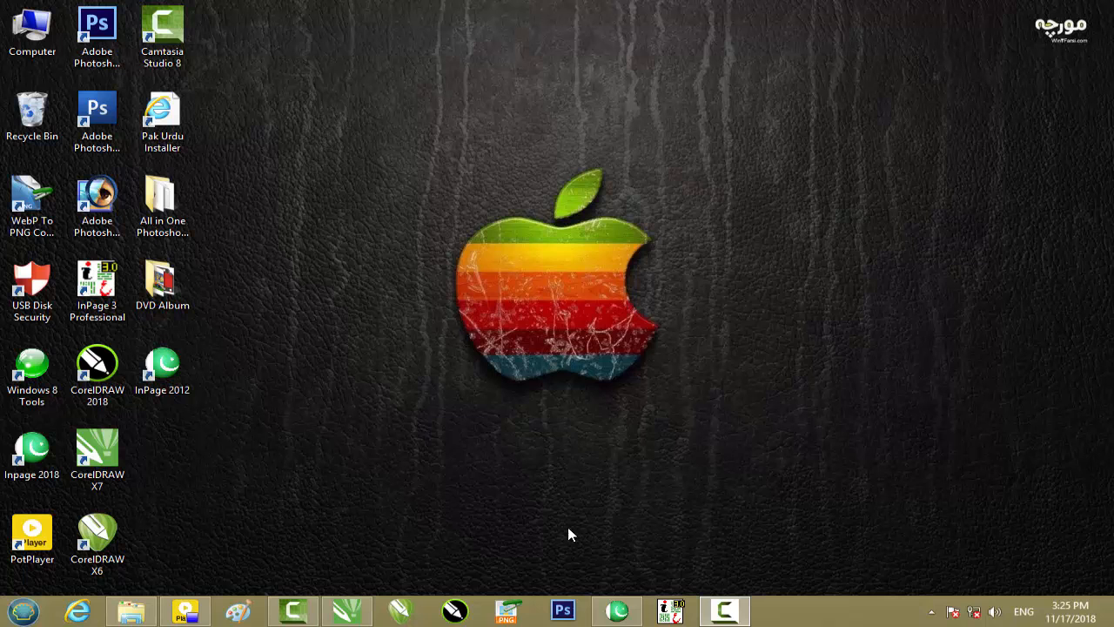
Open folder 2 inside DVD Album, view the image Corel Draw Inpage.jpg, close it and minimize the folder window.
double_click(160, 287)
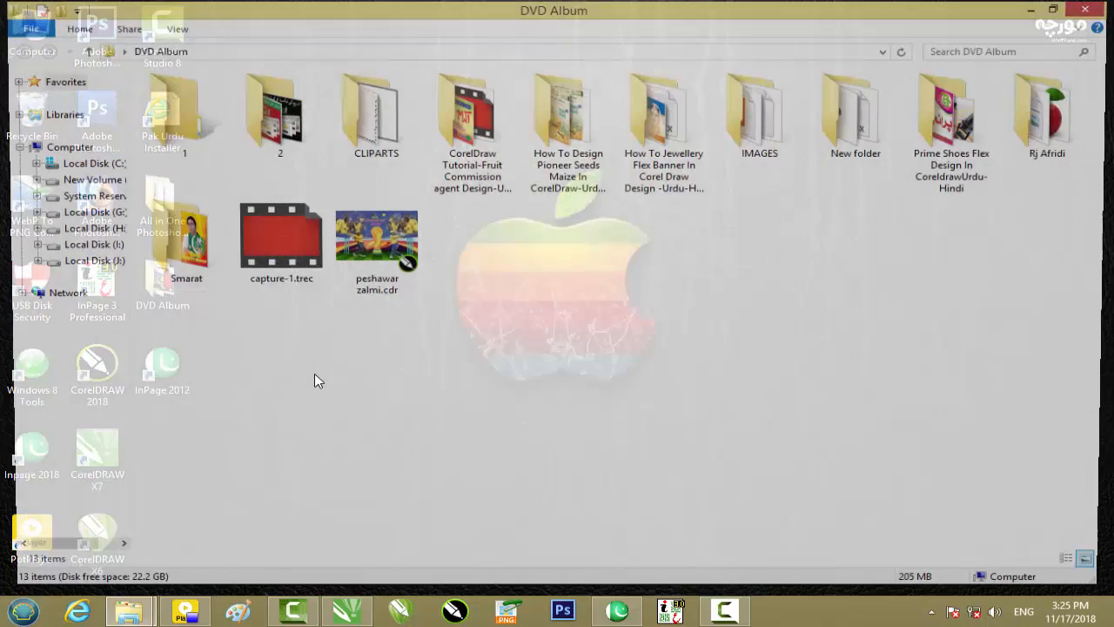
double_click(270, 146)
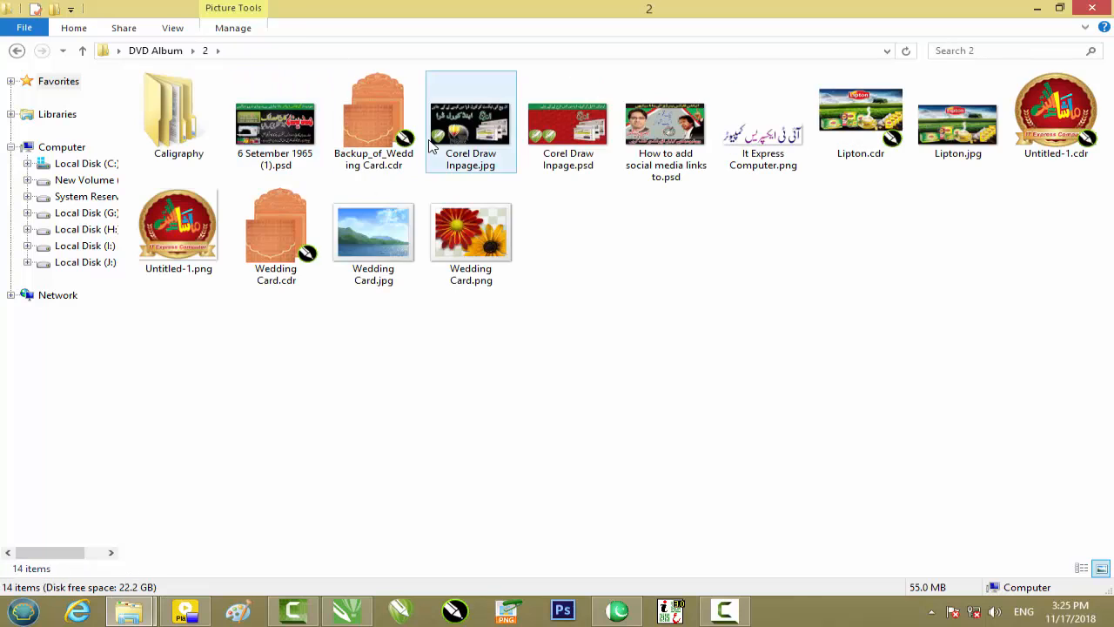
left_click(444, 144)
double_click(444, 143)
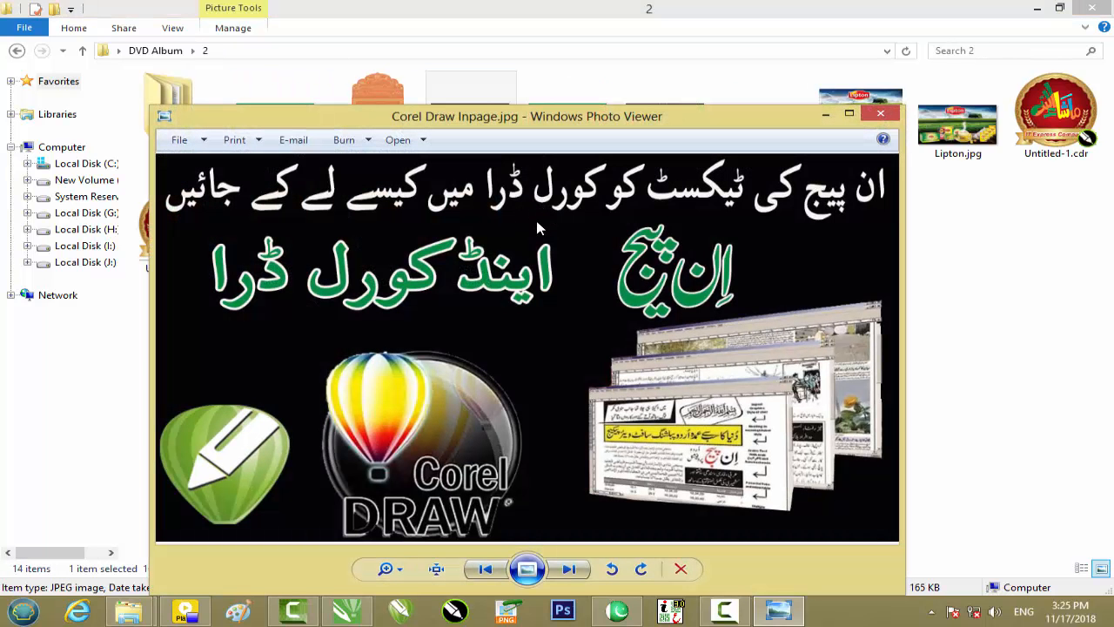
left_click(880, 115)
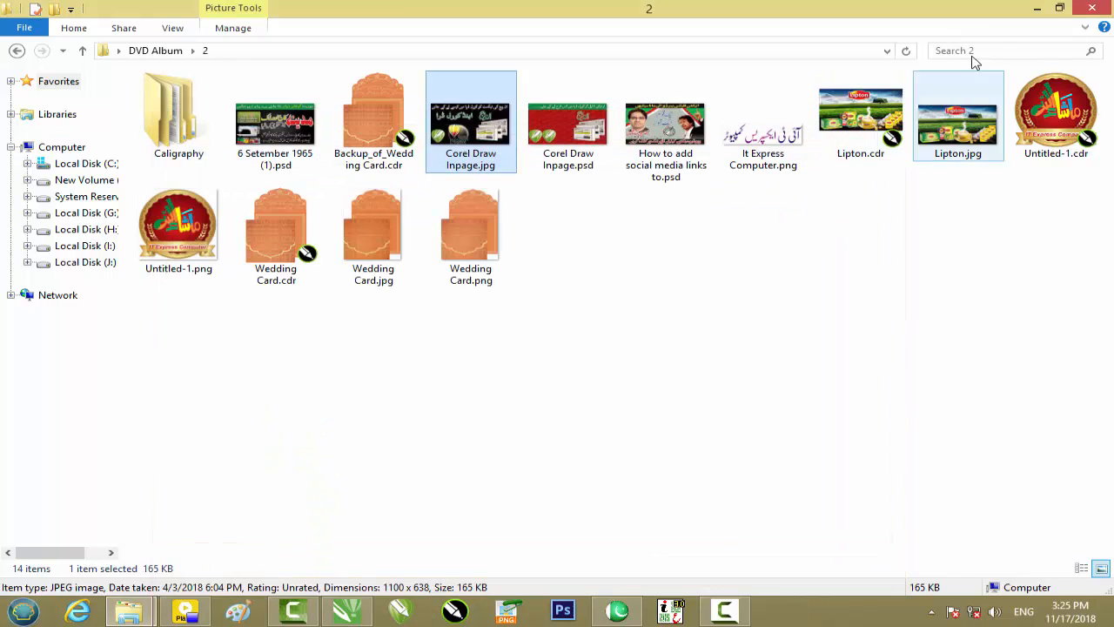
left_click(1037, 9)
right_click(554, 262)
left_click(609, 307)
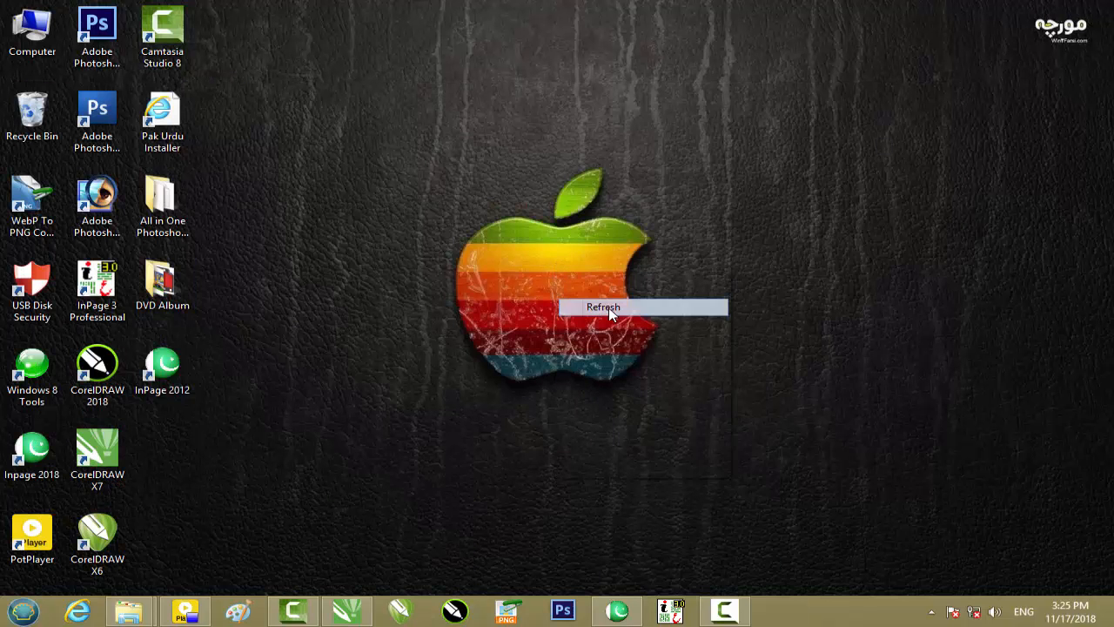
right_click(405, 288)
left_click(436, 330)
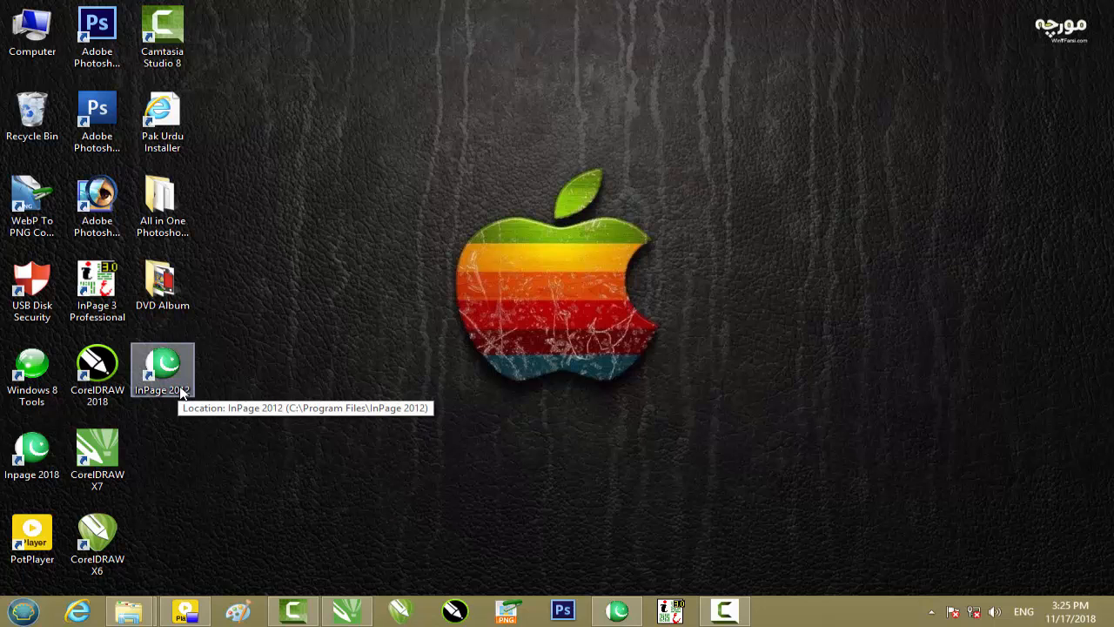
right_click(348, 376)
left_click(387, 418)
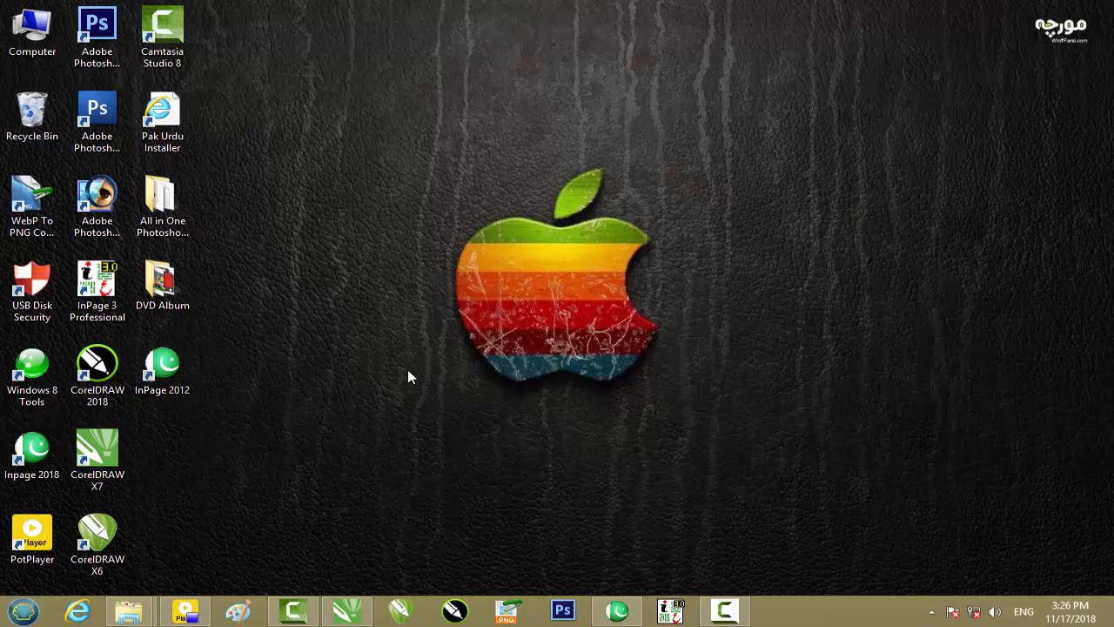
Switch to the blank document in Urdu InPage 2012 and set the font size to 48pt.
left_click(616, 609)
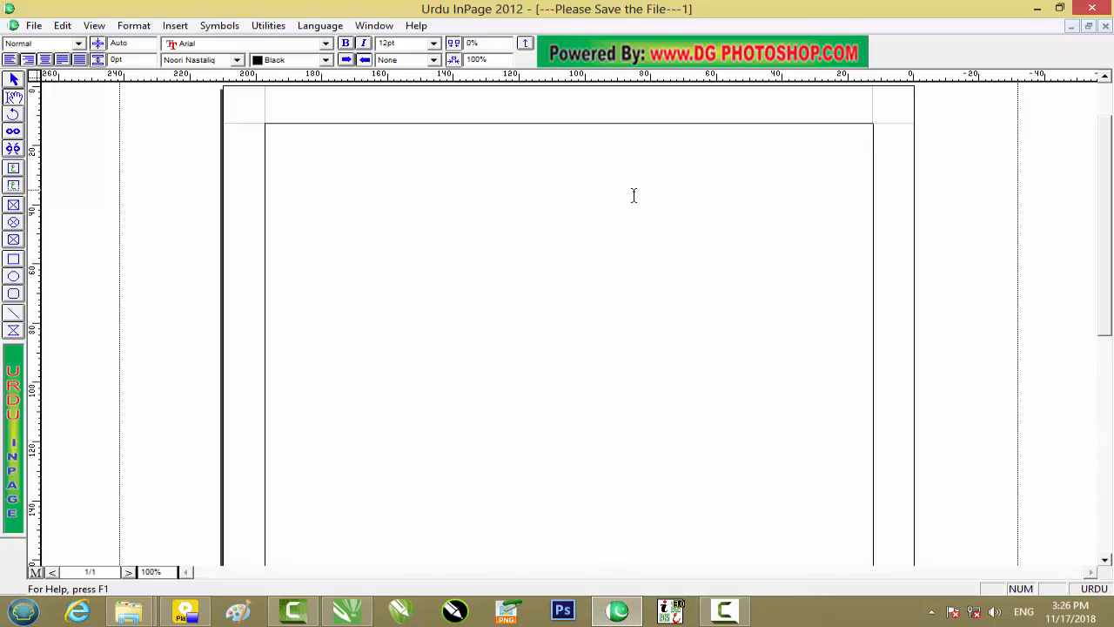
left_click(434, 42)
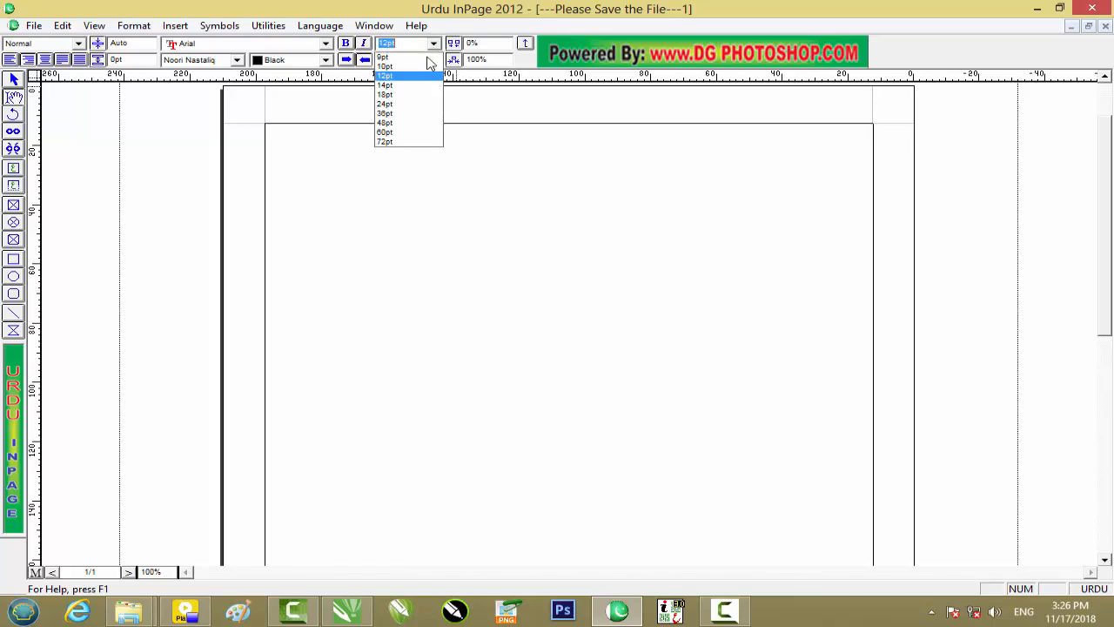
left_click(402, 123)
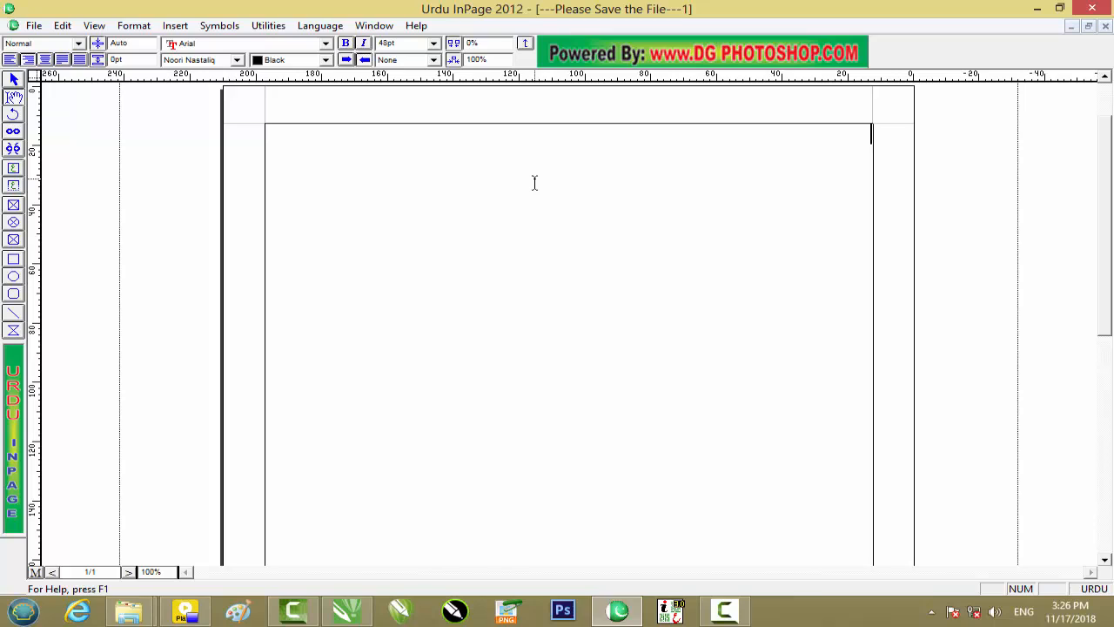
Write the first Urdu verse line "کیوں نہ اپنی خود اسے دیتا" and begin a new line.
type("کیوں")
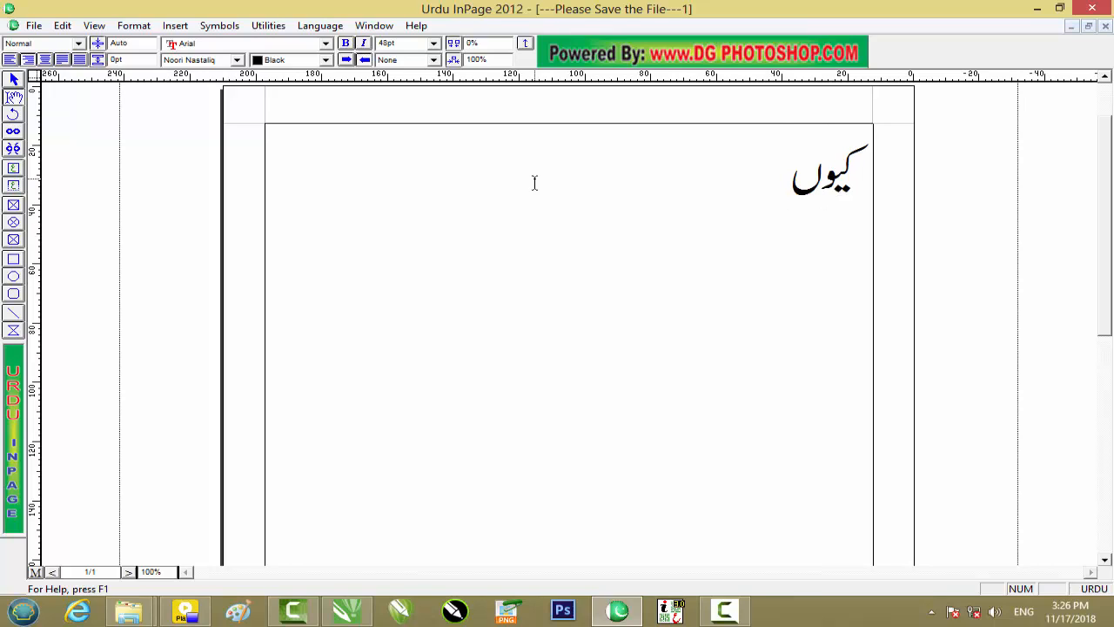
type(" نہ اپنی")
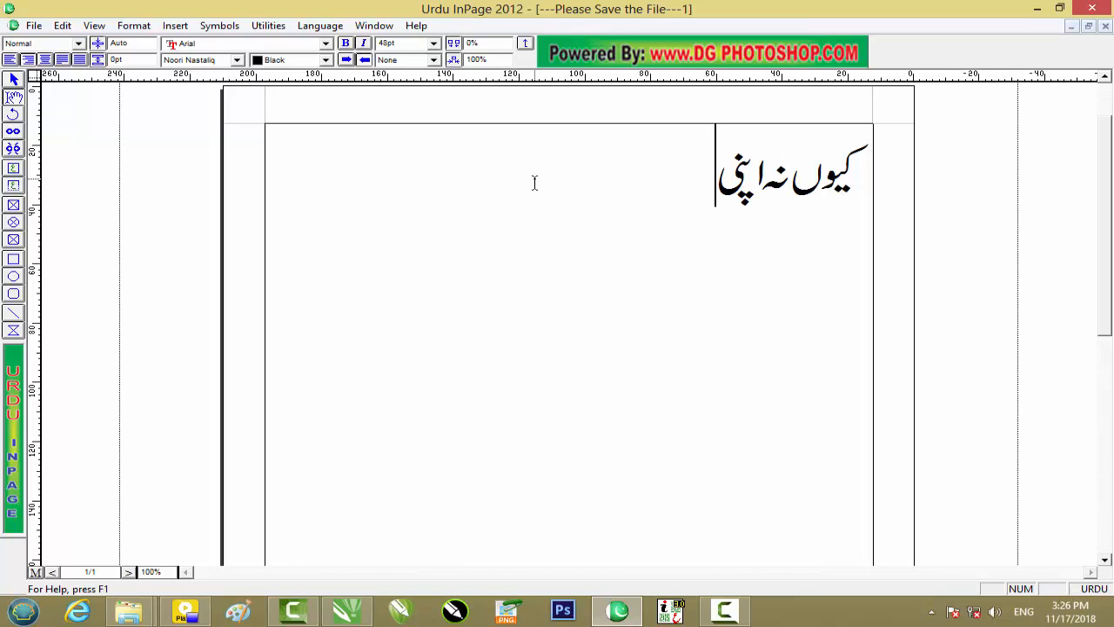
type(" خود")
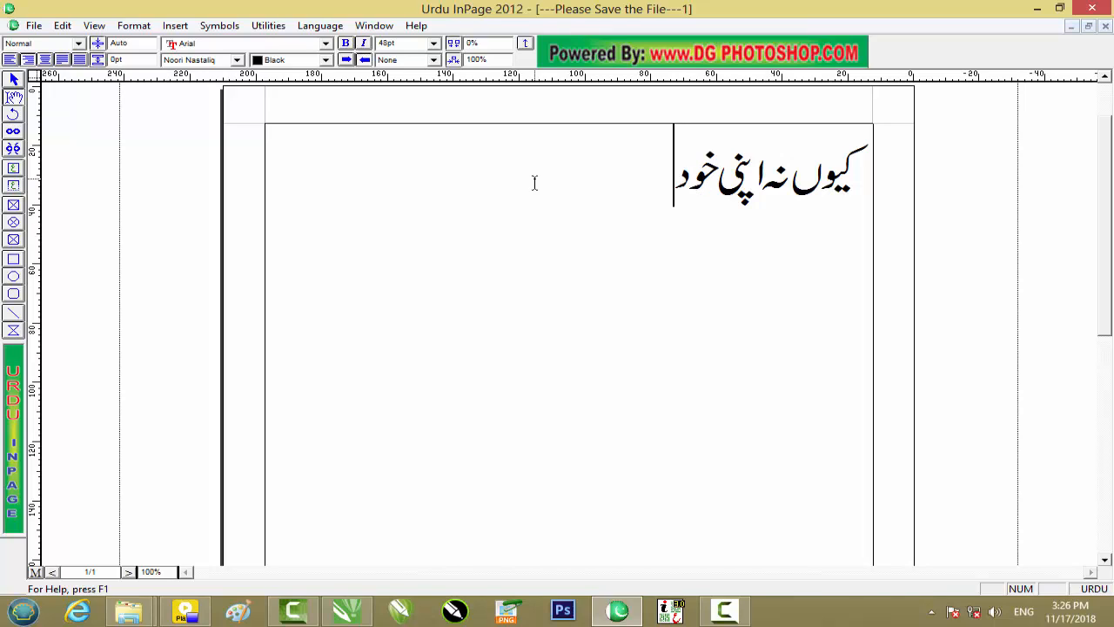
type("اسے")
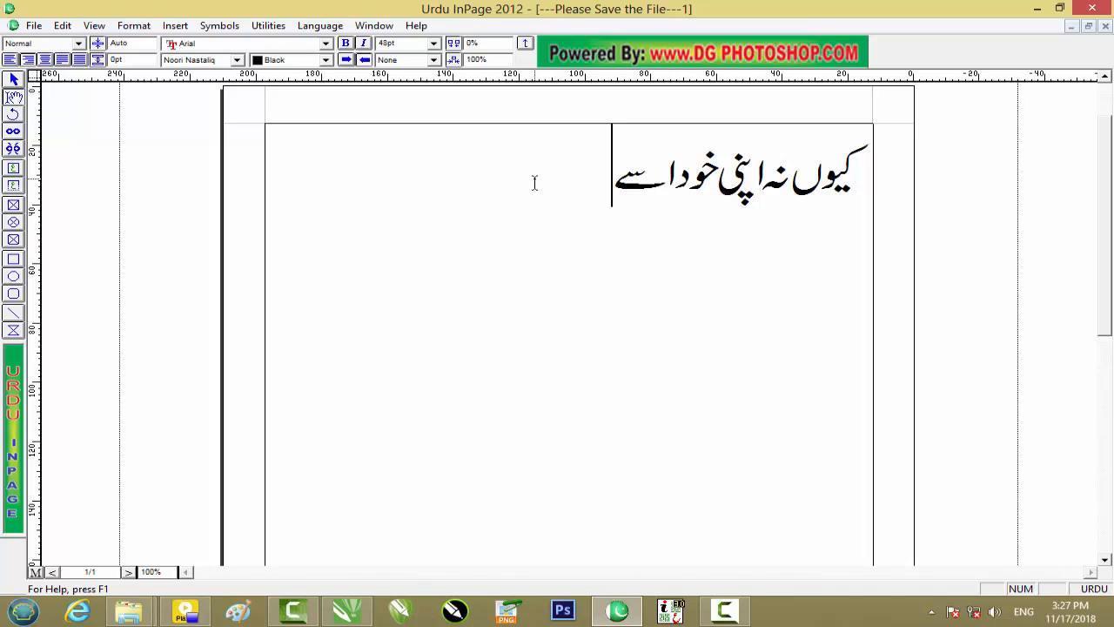
type(" دیتا")
key("Return")
Write the second verse line "وہ بہت ہی اداس آیا تھا" and begin a new line.
type("و")
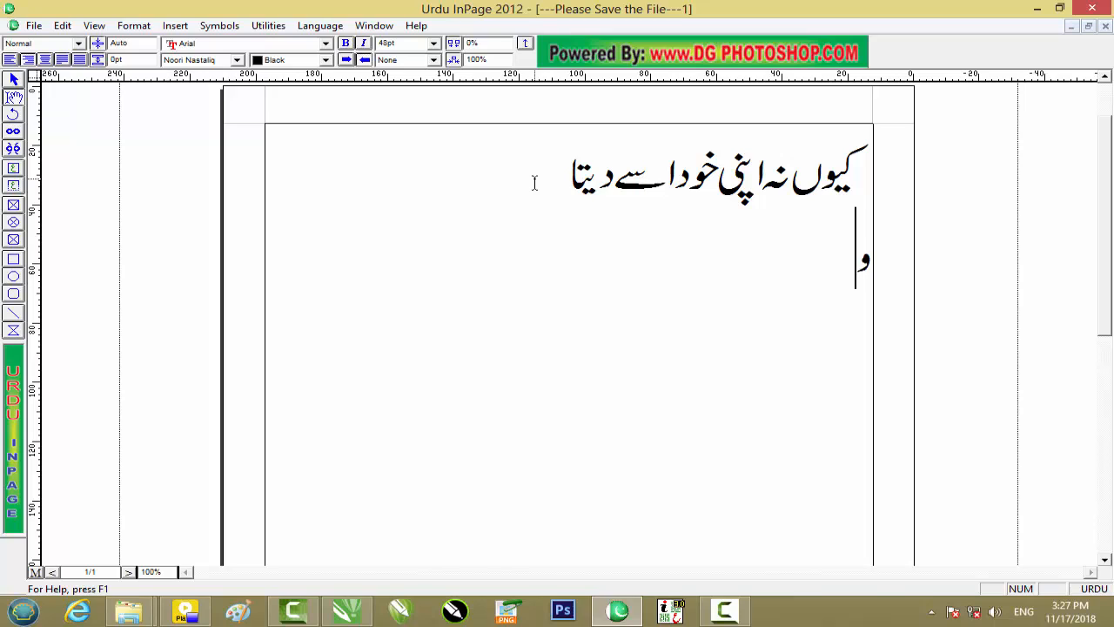
type("ہ ب")
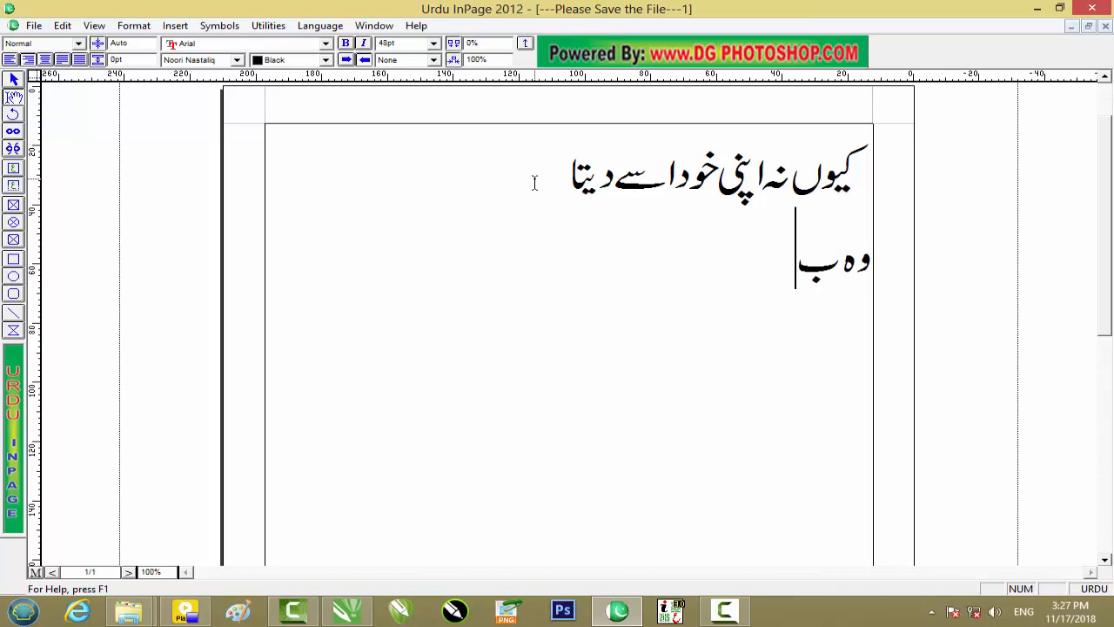
type("ہت")
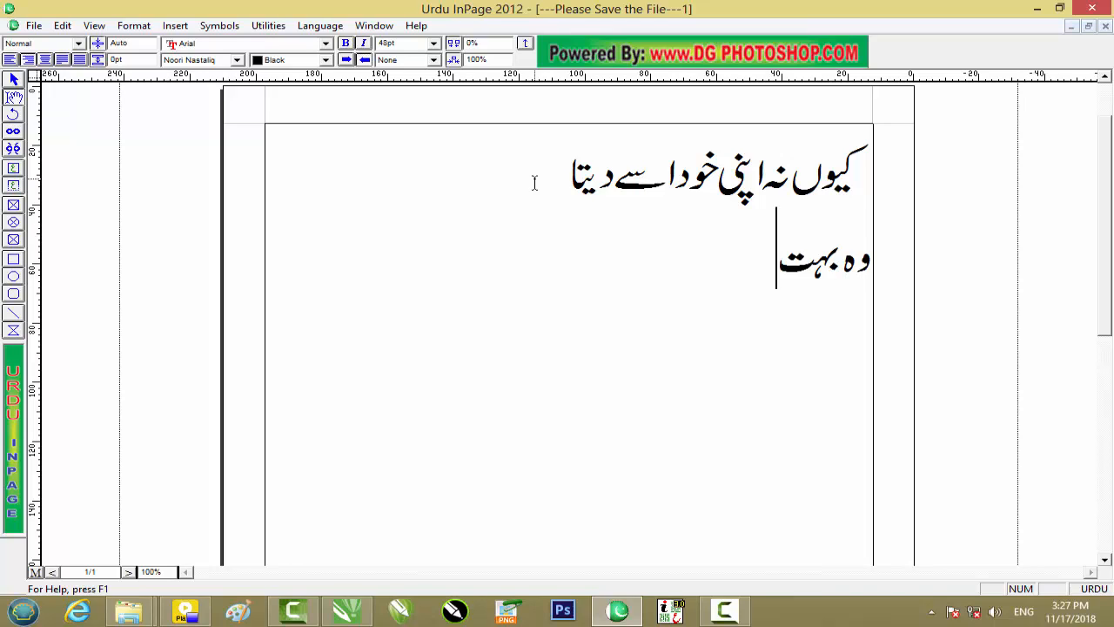
type(" ہی")
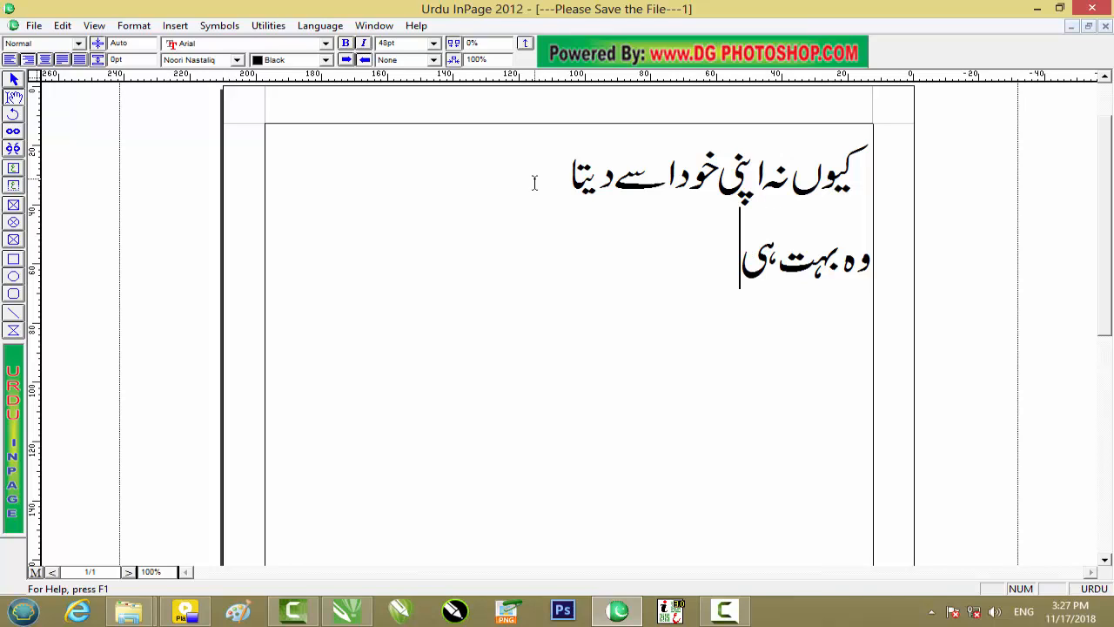
type(" اداس")
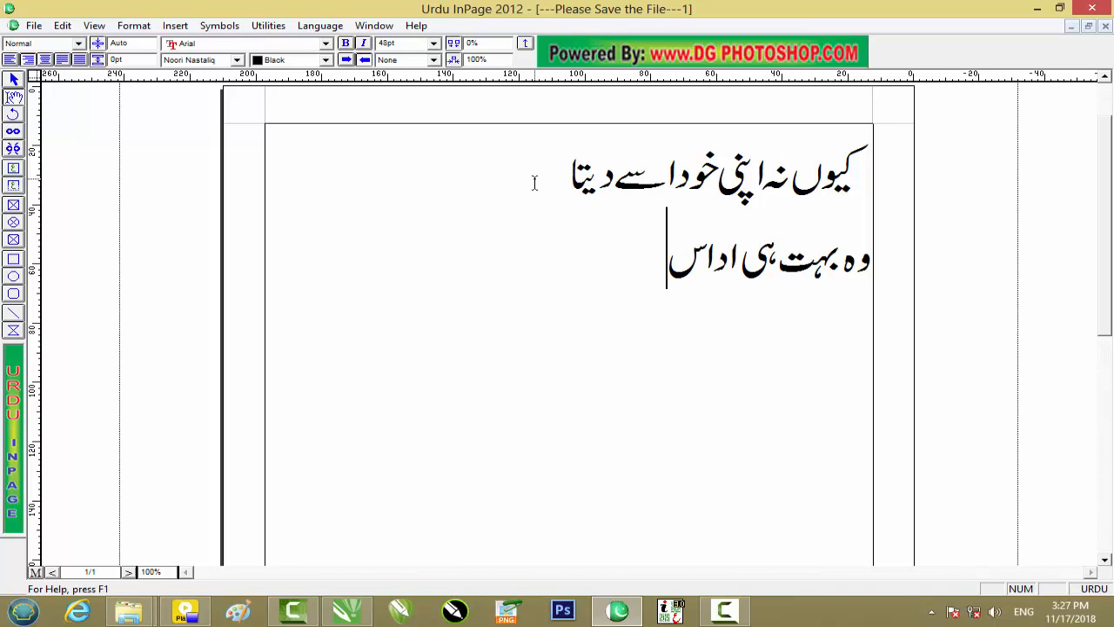
type(" ا")
key("BackSpace")
type("آیا ")
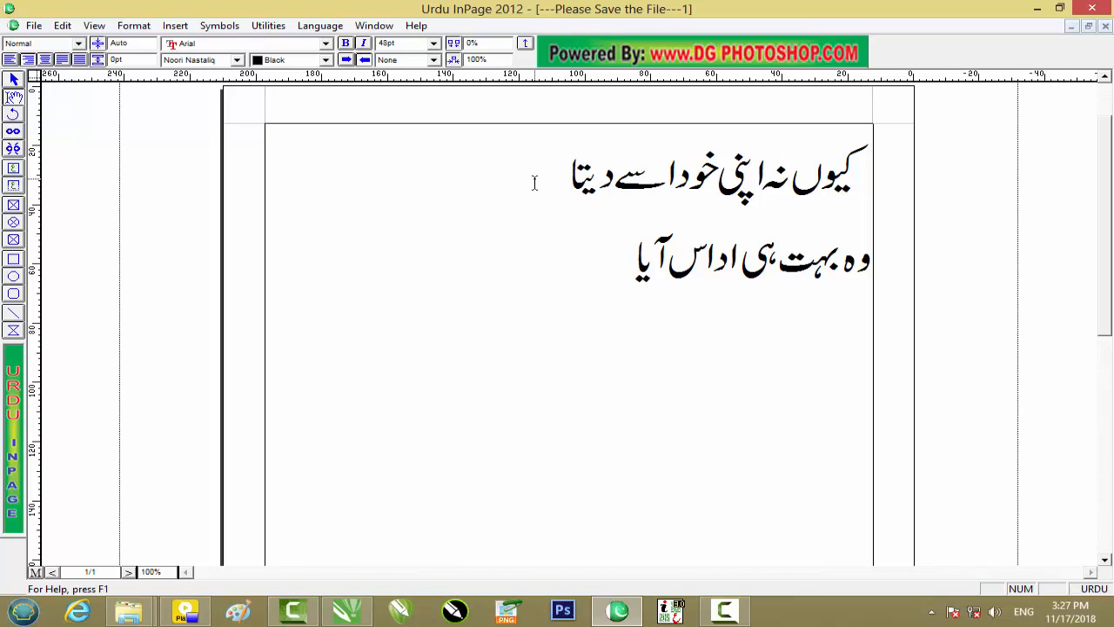
type("تھا")
key("Return")
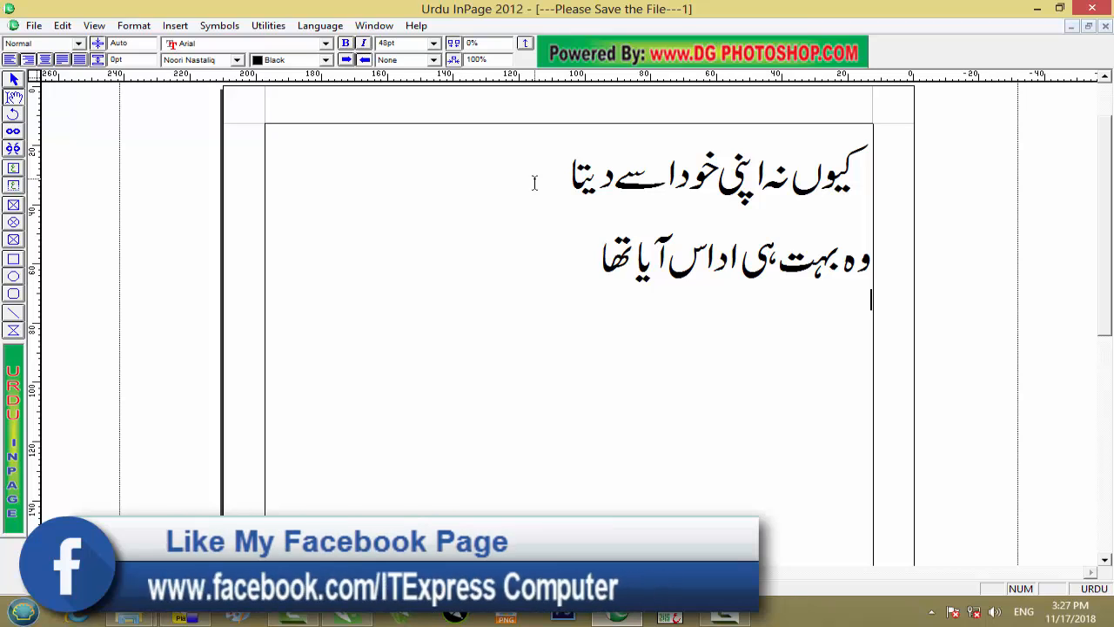
Write the third verse line "میری سانس اک امانت تھی" and begin a new line.
type("میری")
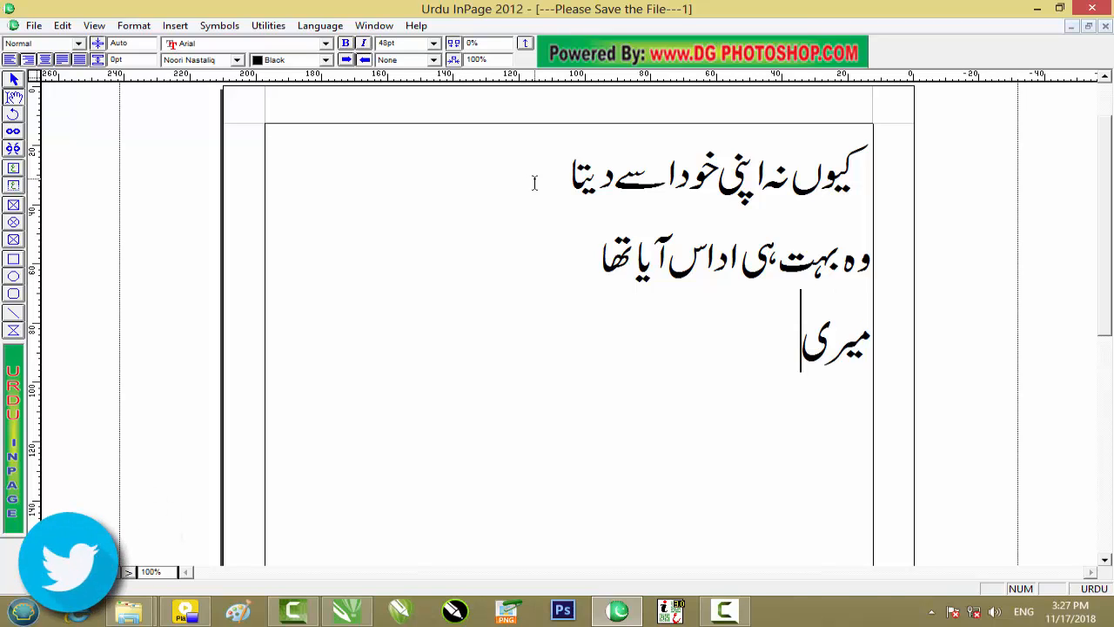
type(" سان")
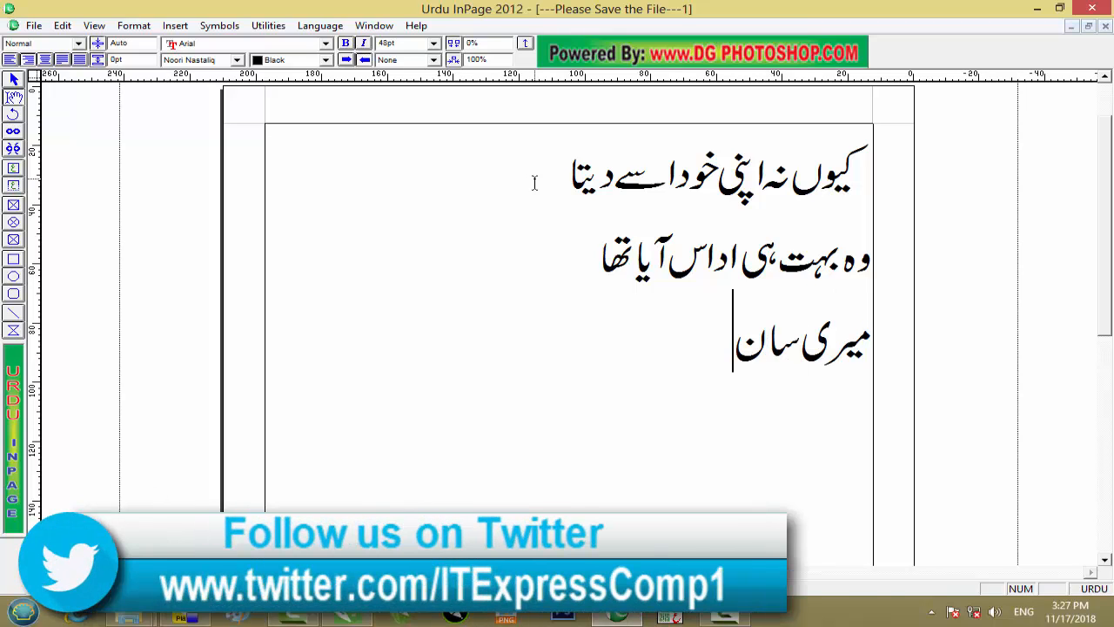
type("س اک")
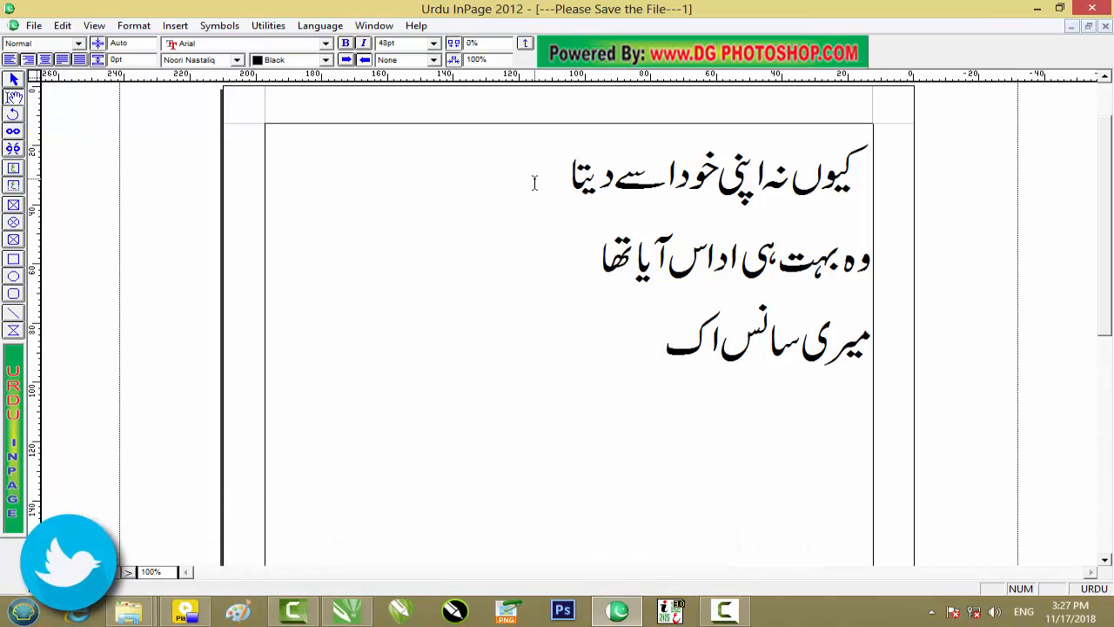
type(" اما")
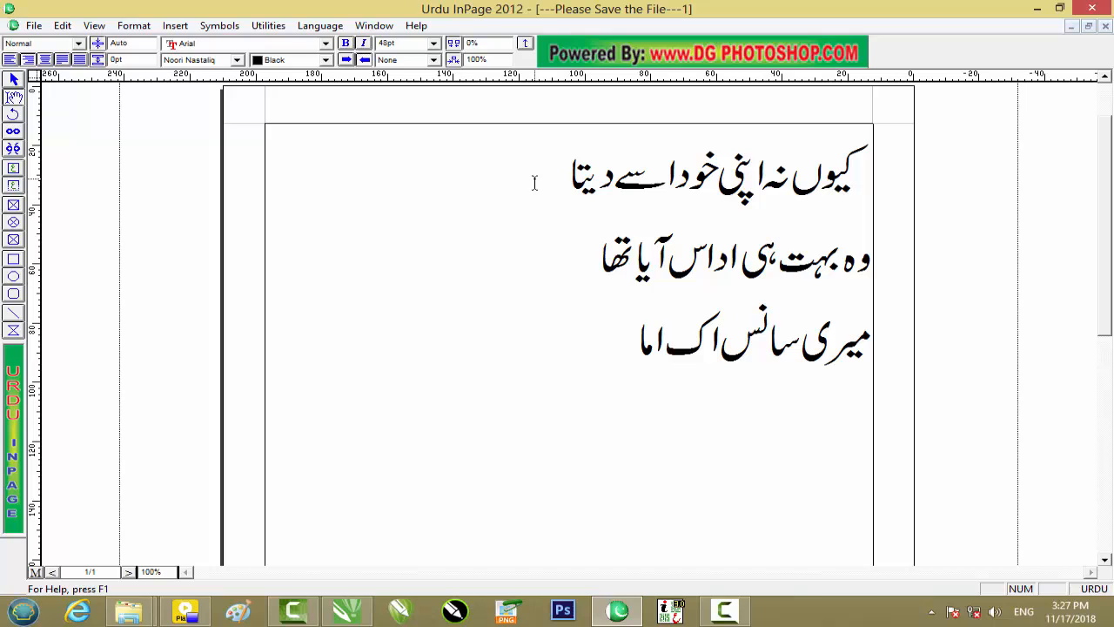
type("نت")
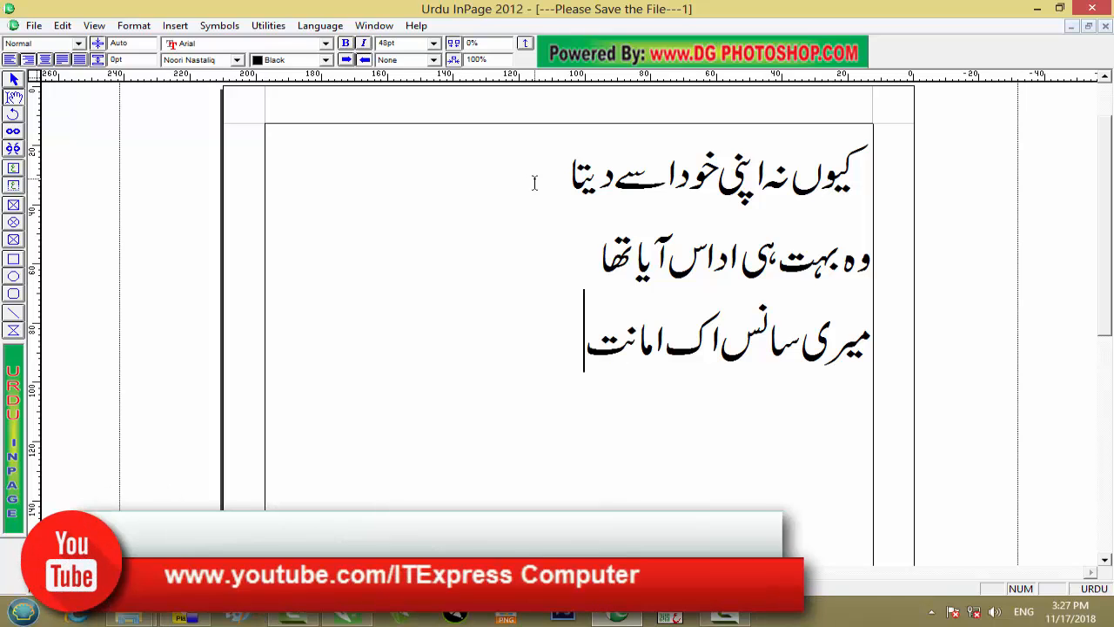
type(" تگ")
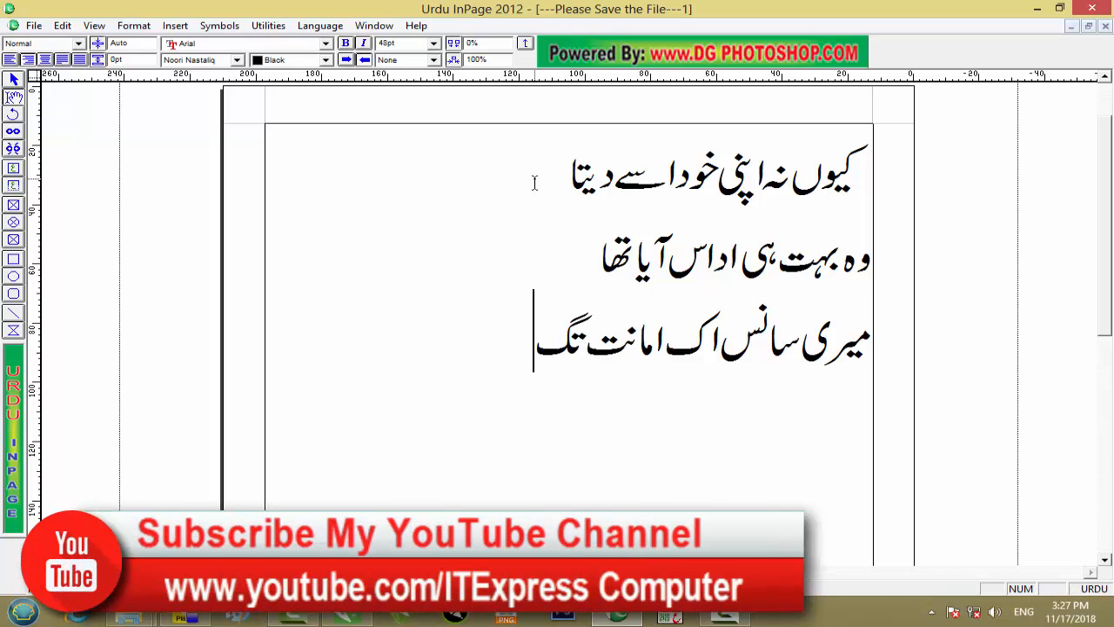
key("BackSpace")
type("ھی")
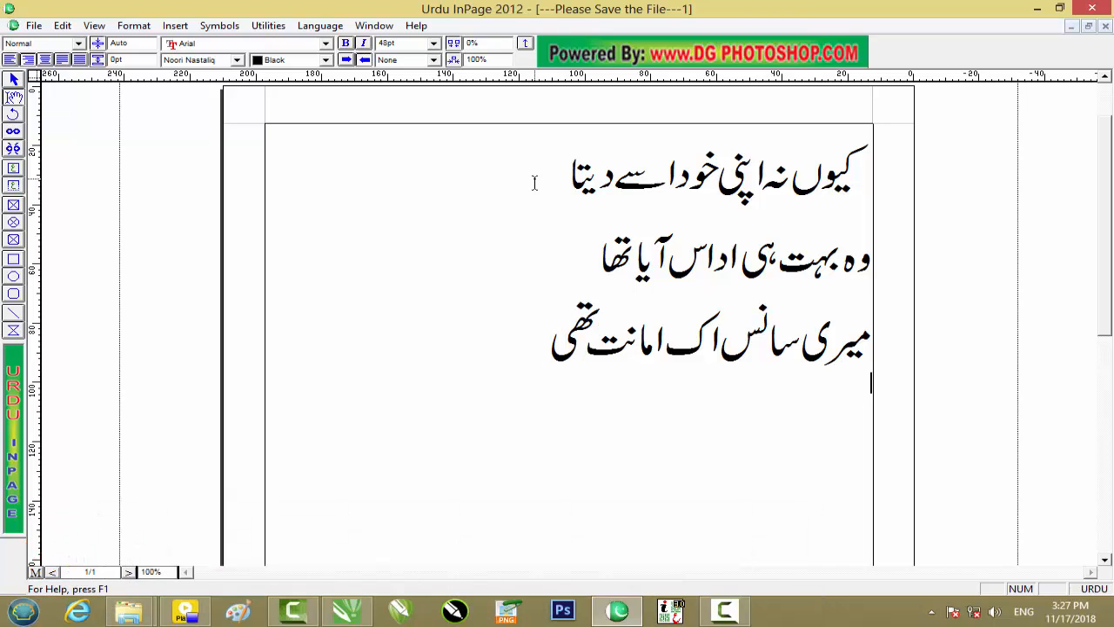
type("می")
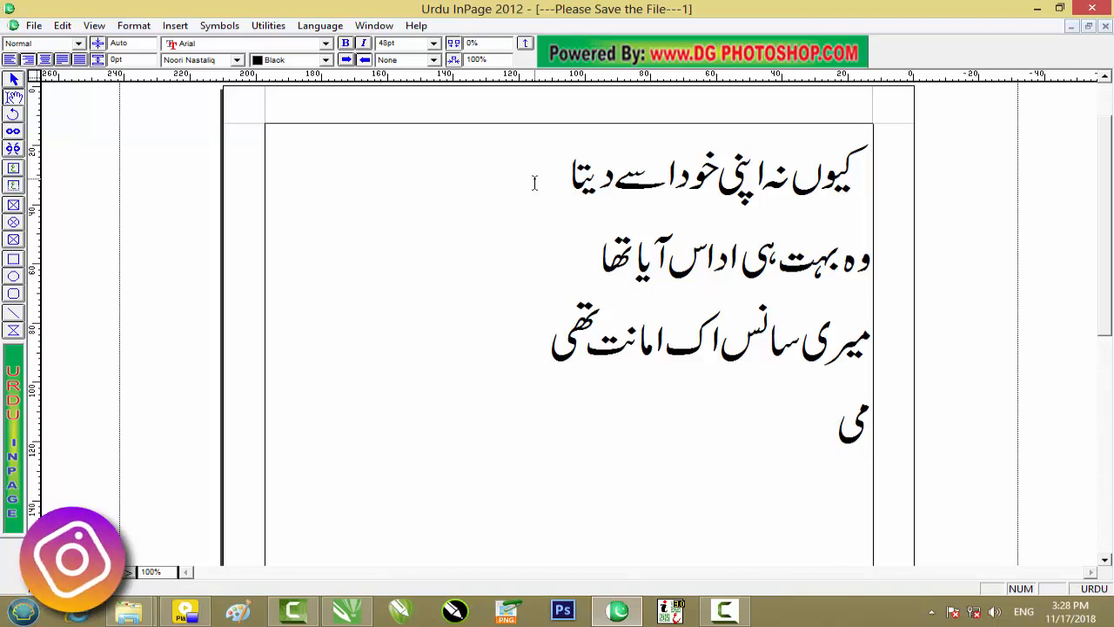
type("ں ")
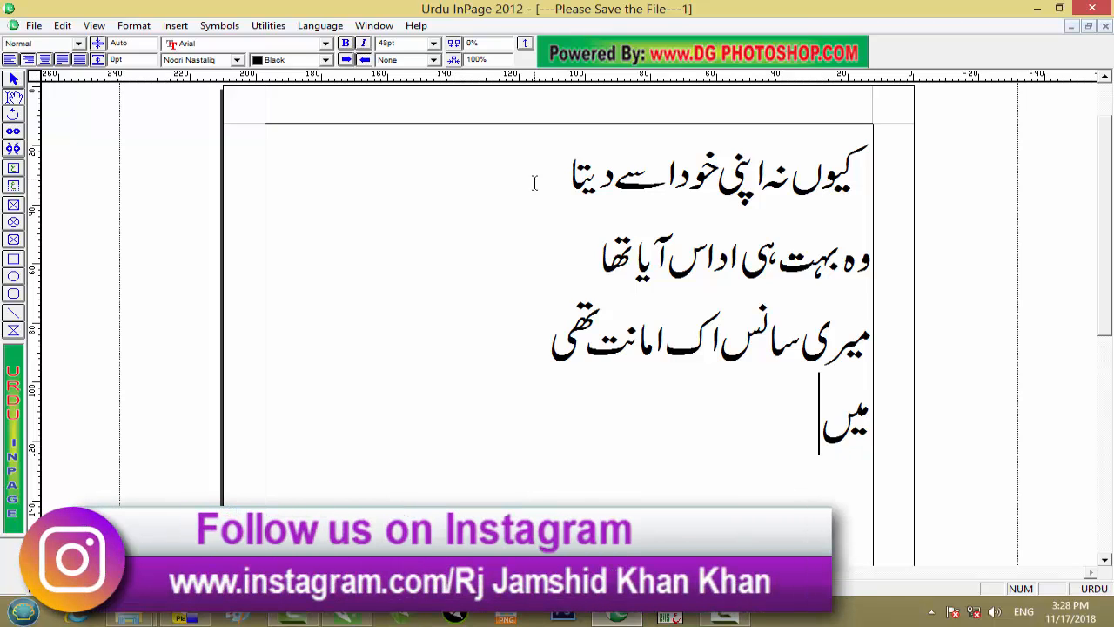
type("خودام")
Write the fourth verse line "میں خود اپنا نہیں پر آیا تھا" below the third.
key("BackSpace")
type("پنا ")
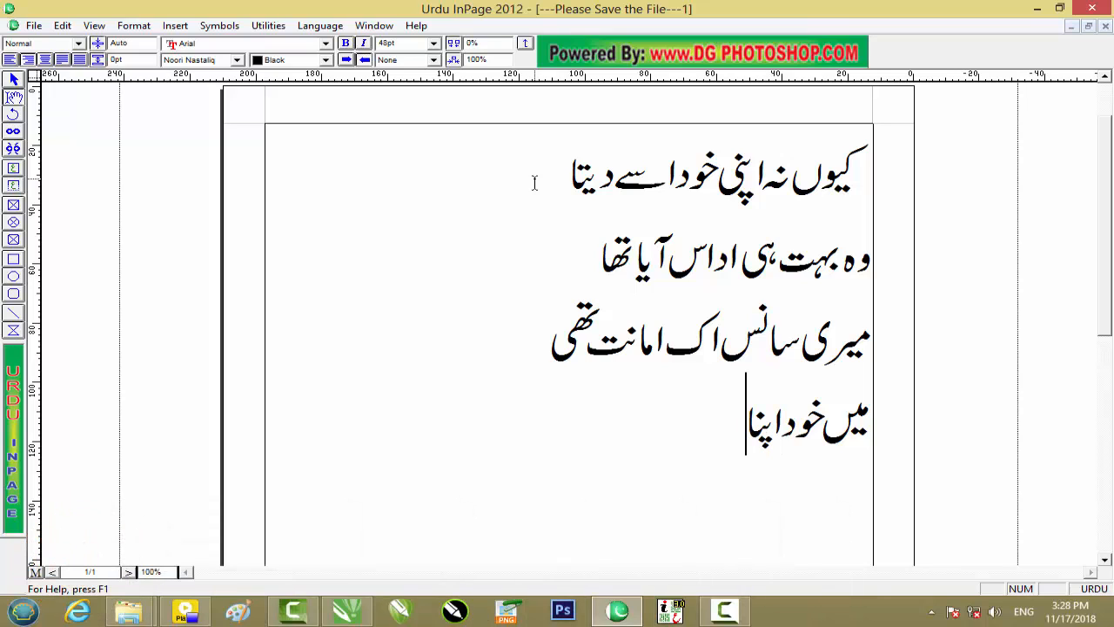
type("نہی")
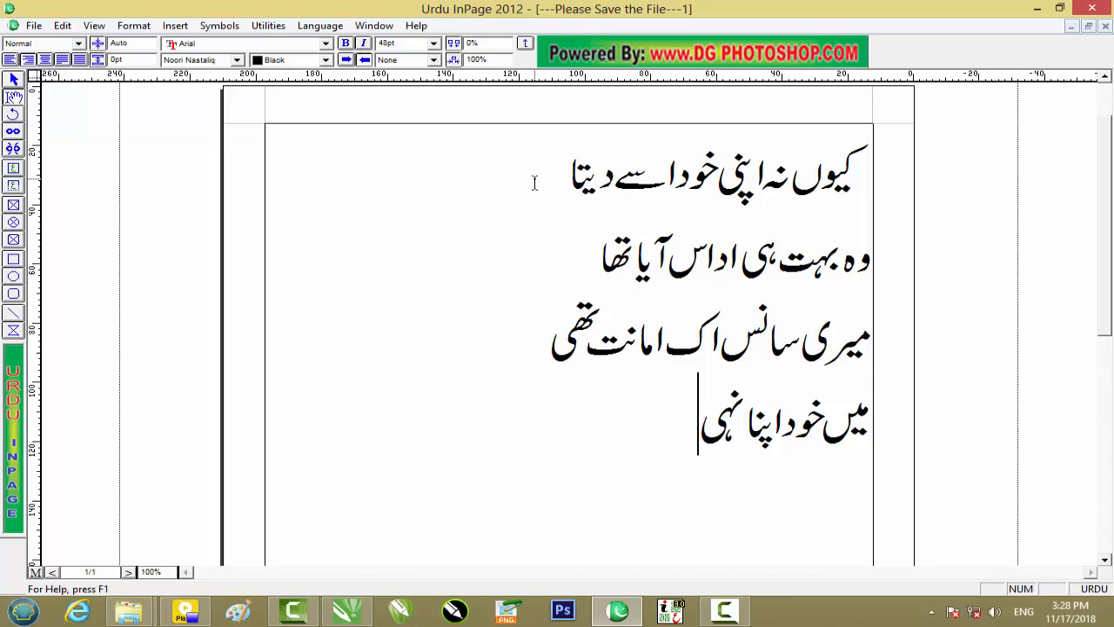
type("ں پر ")
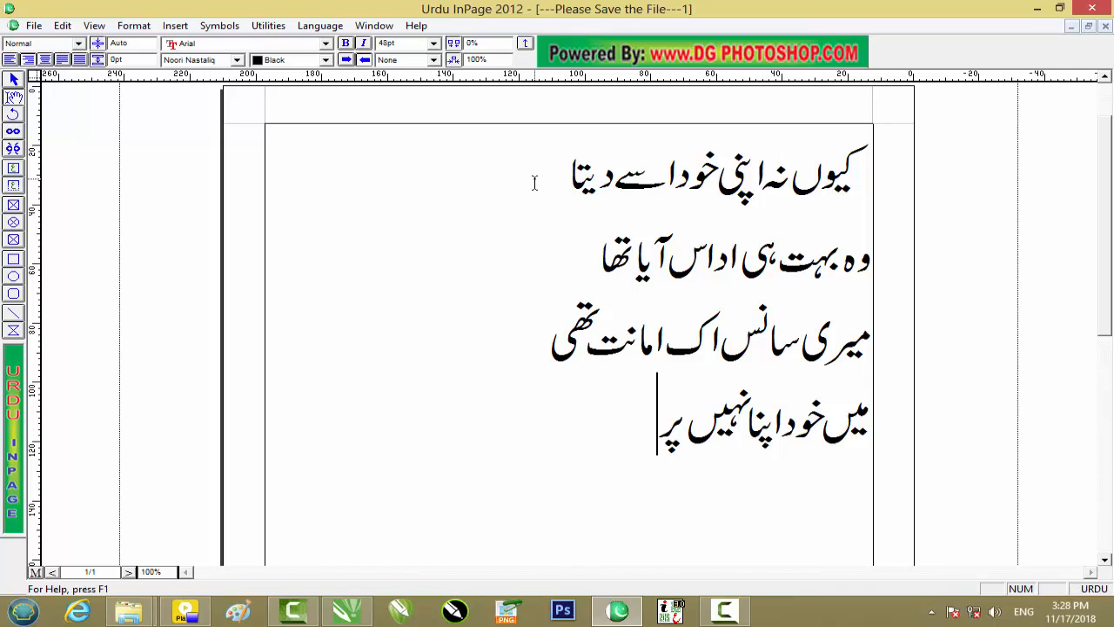
type("آیا ت")
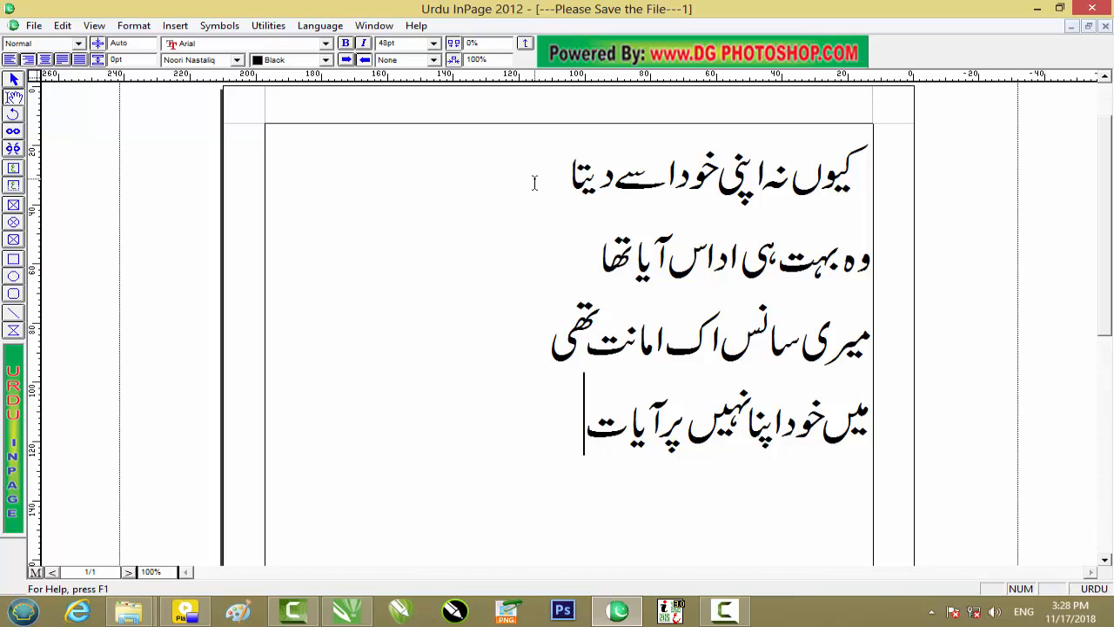
type("ھا")
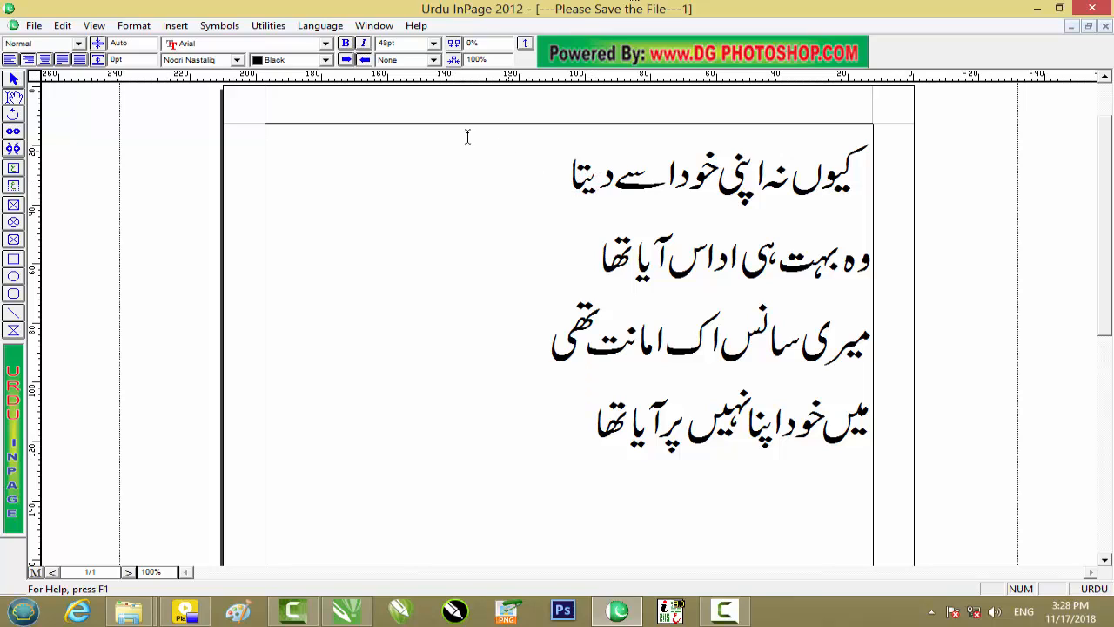
Select the text box holding the four-line Urdu verse as an object and copy it.
left_click(14, 79)
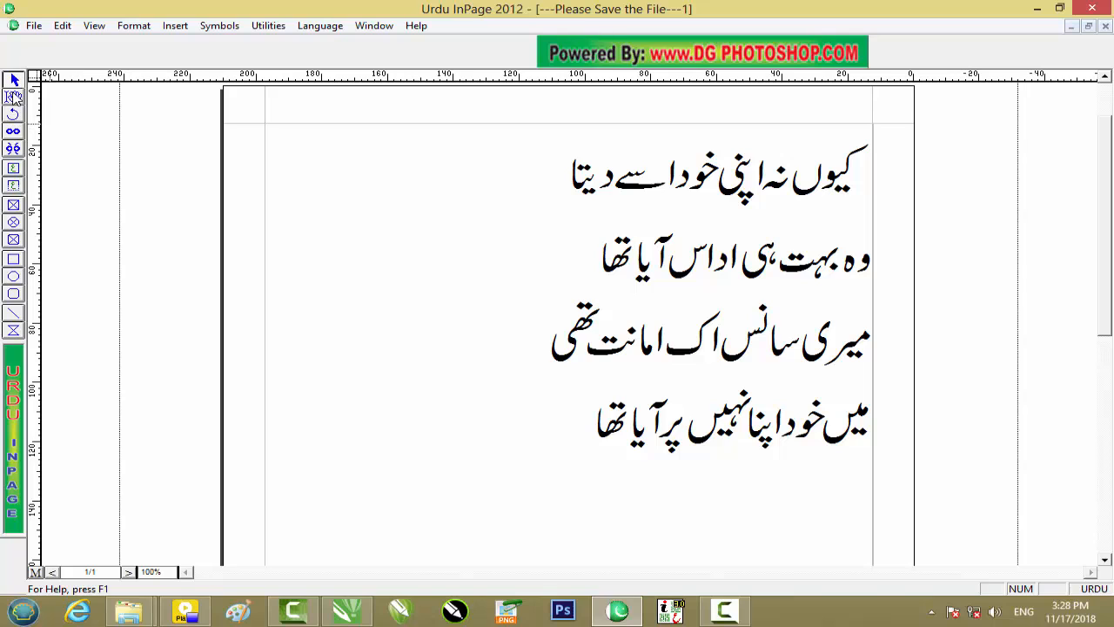
left_click(570, 169)
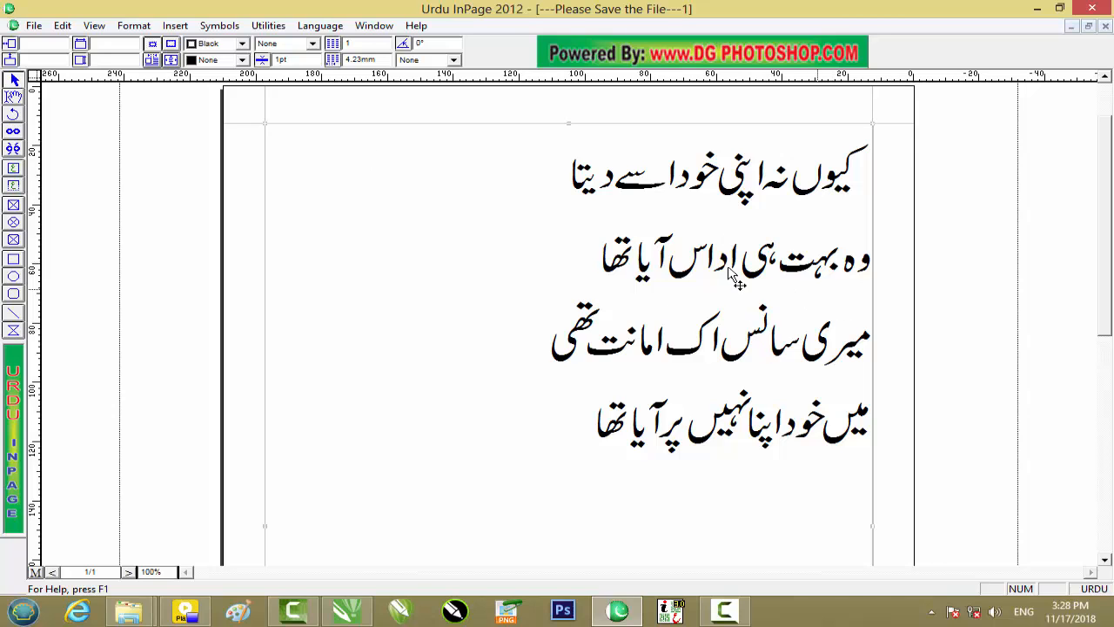
right_click(702, 251)
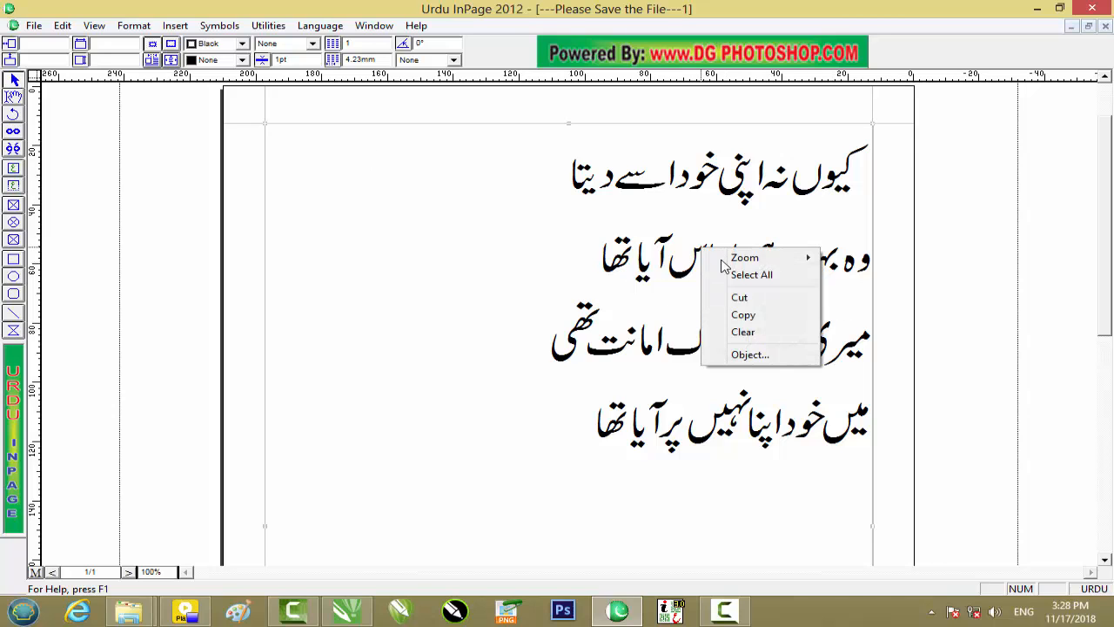
left_click(743, 314)
Switch to CorelDRAW and paste the copied verse into the blank Untitled-1 drawing.
left_click(365, 609)
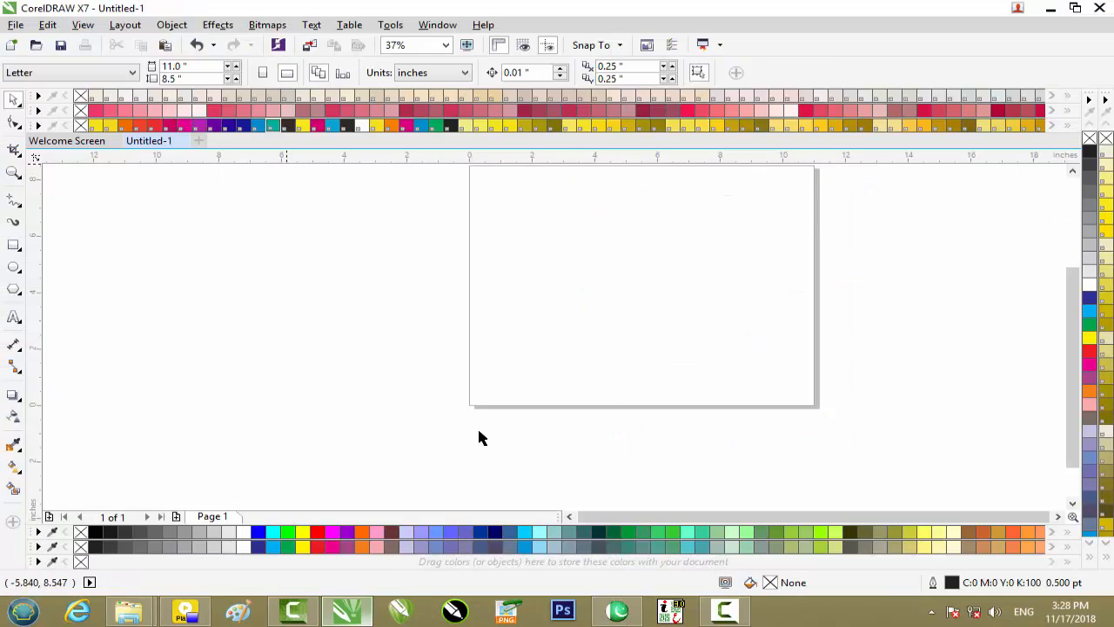
right_click(569, 257)
left_click(616, 358)
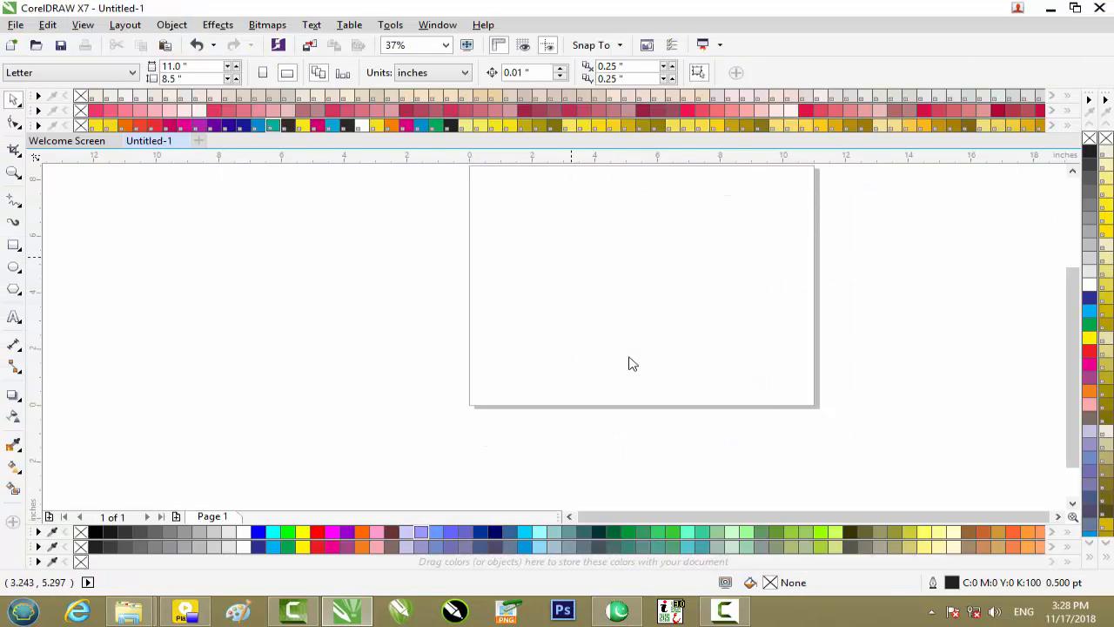
scroll(614, 329, "down", 2)
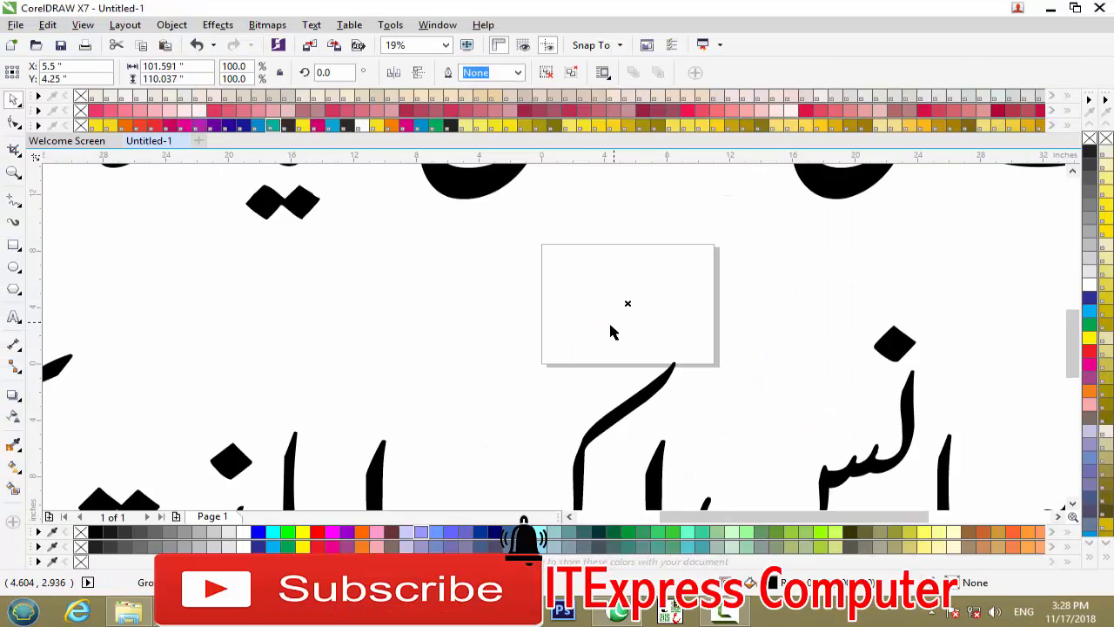
Scale the pasted verse group to 10% in both width and height.
left_click(240, 67)
type("10")
key("Tab")
type("1")
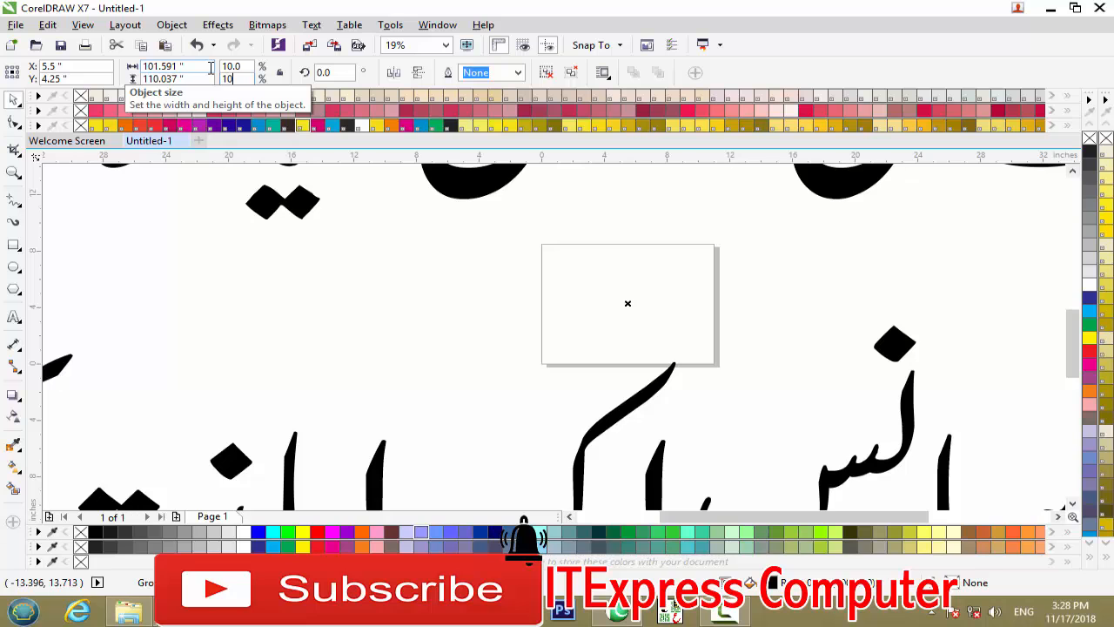
type("0")
key("Return")
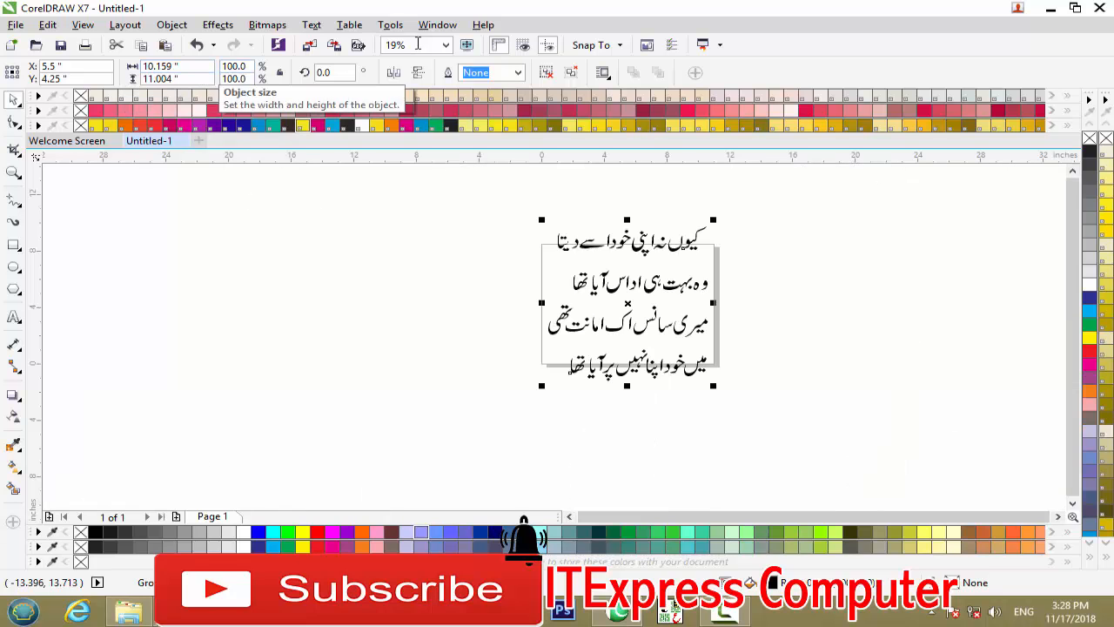
Enlarge the pasted verse to about 11.5 by 12.4 inches and move it partly off the page's left edge.
left_click_drag(713, 220, 786, 200)
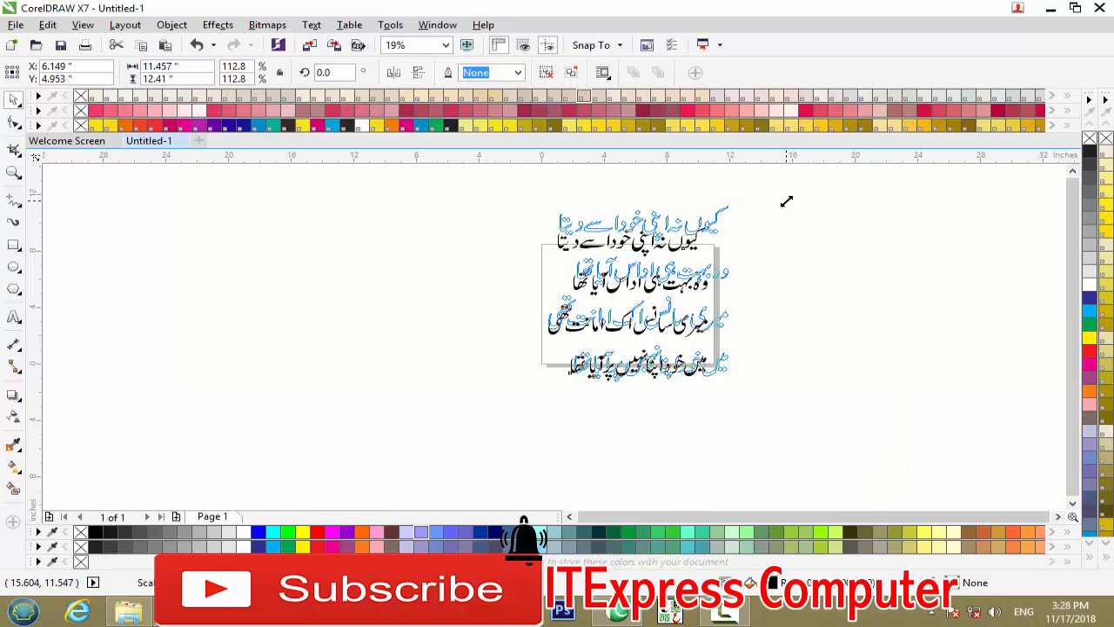
left_click_drag(662, 229, 586, 266)
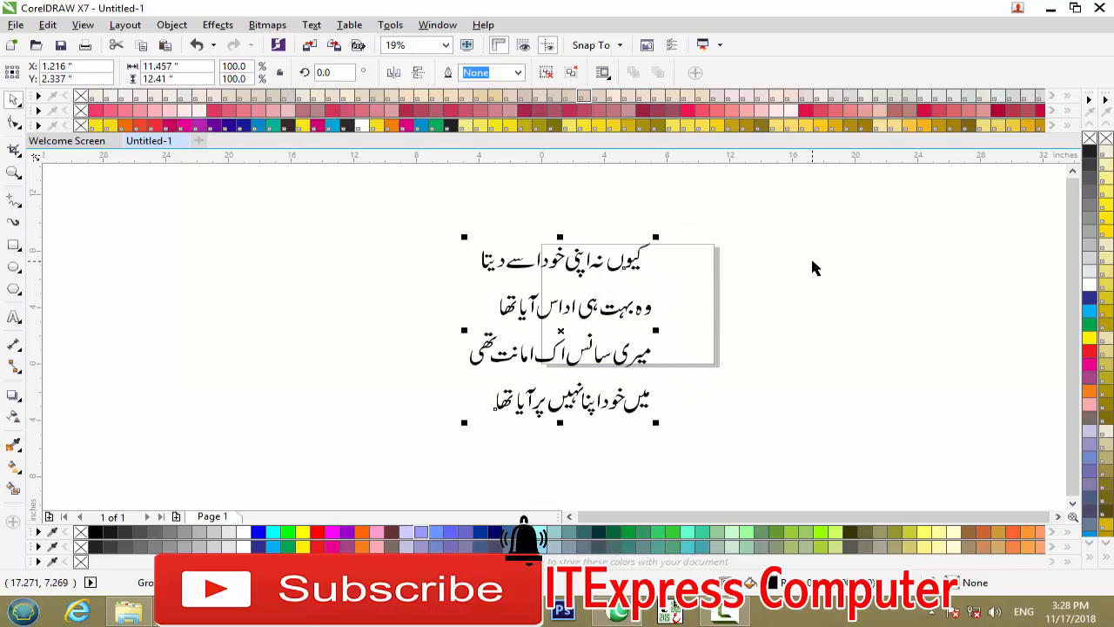
left_click(811, 266)
left_click_drag(701, 219, 436, 450)
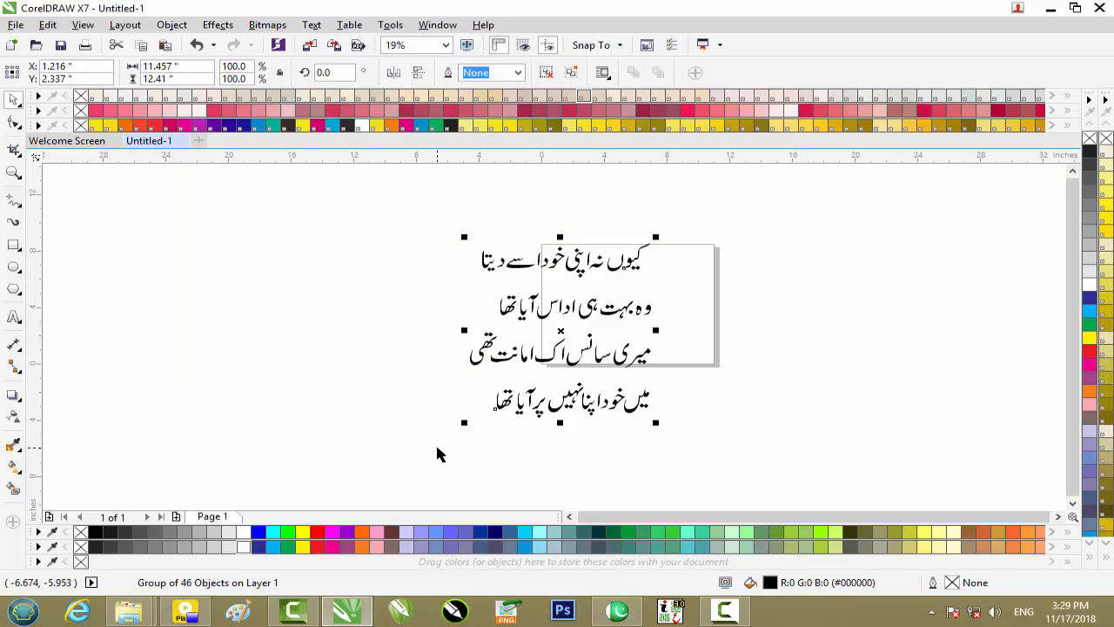
Switch to InPage and begin a page export with Encapsulated PostScript as the file type.
left_click(1050, 10)
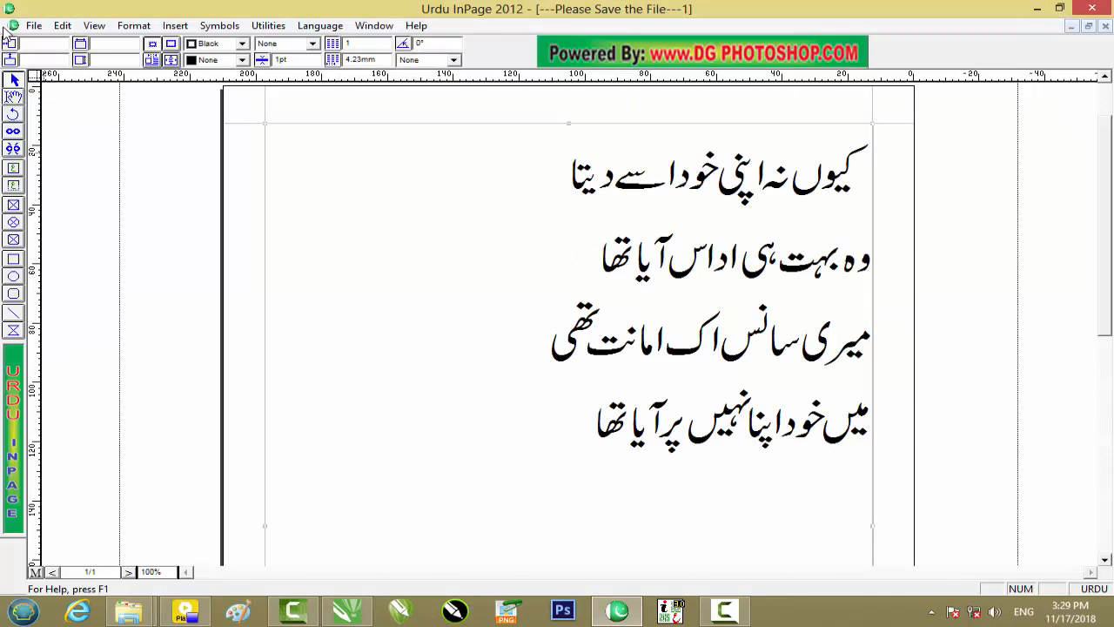
left_click(33, 26)
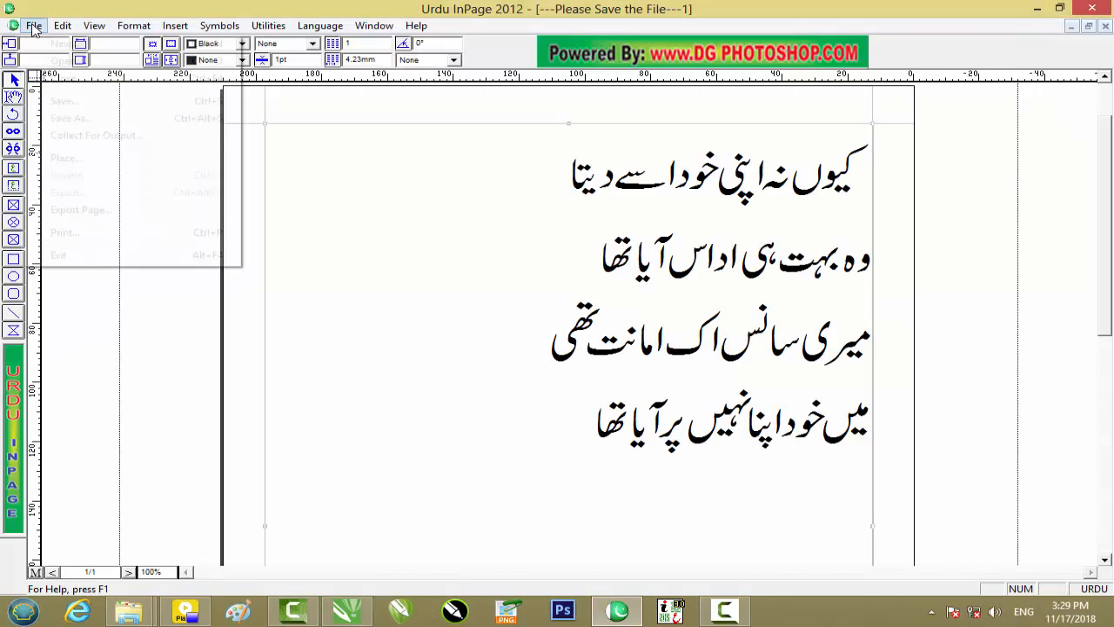
left_click(129, 213)
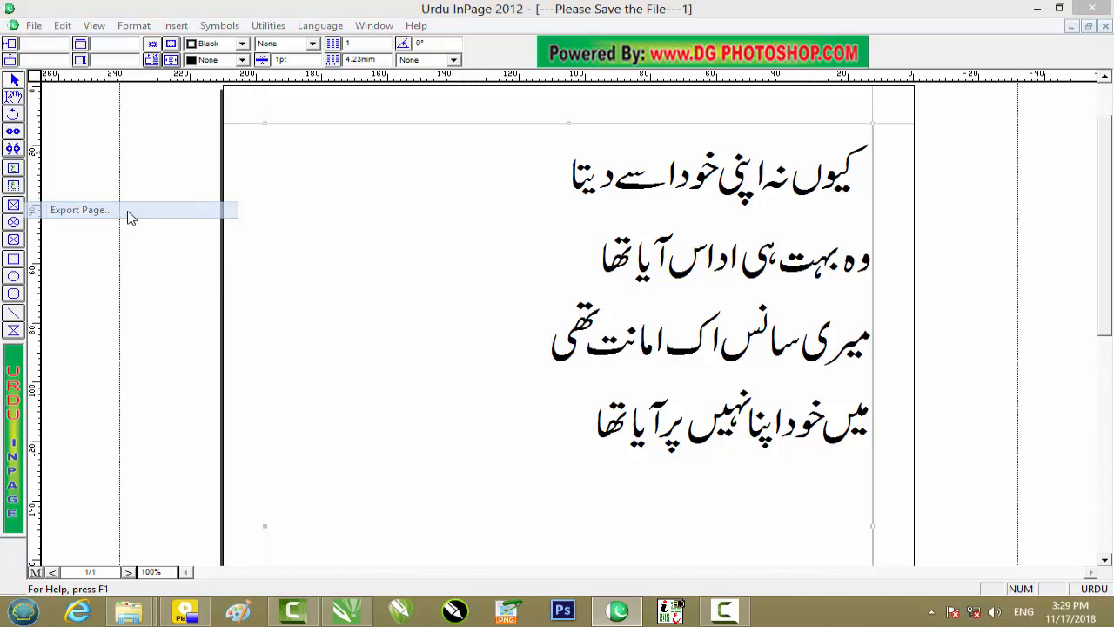
left_click(619, 279)
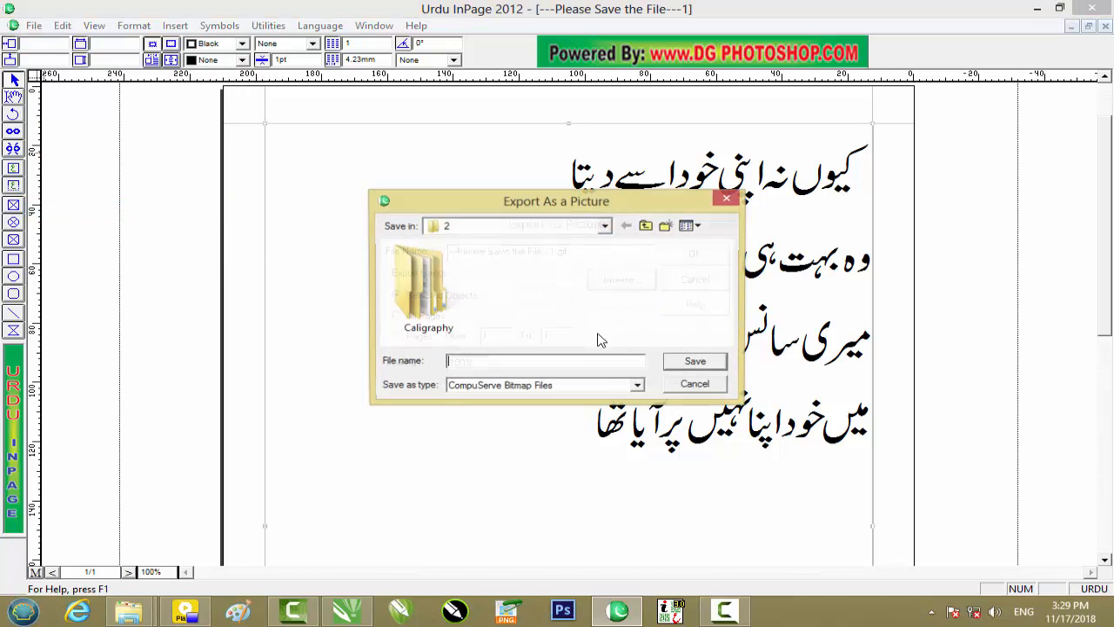
left_click(576, 386)
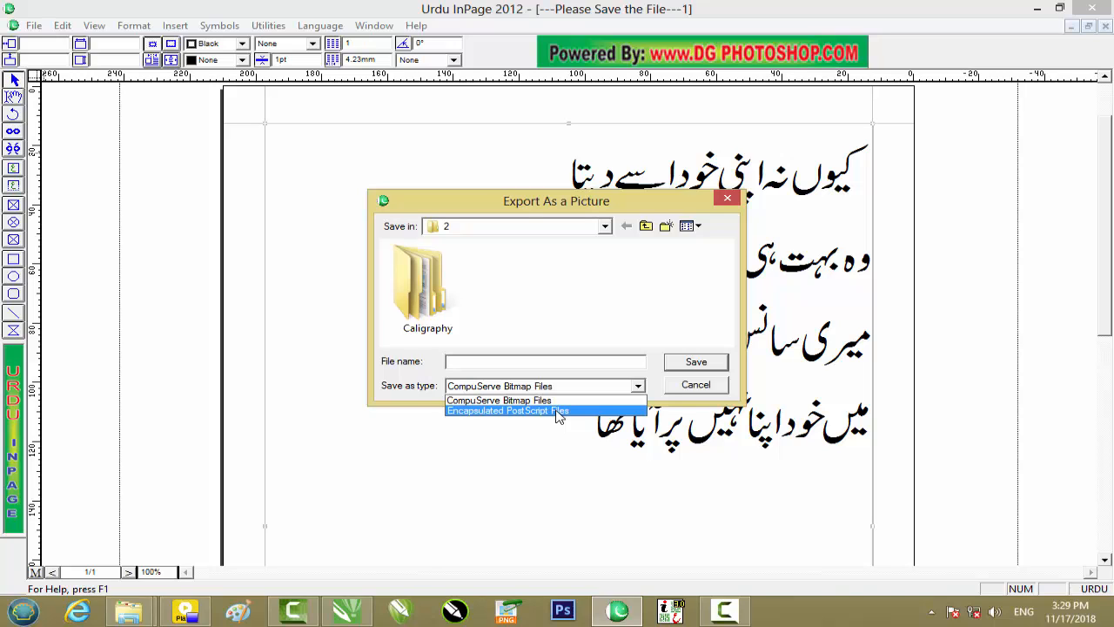
left_click(558, 411)
Name the export file 12, save it to the Desktop and export the selected objects.
left_click(527, 361)
type("12")
left_click(566, 228)
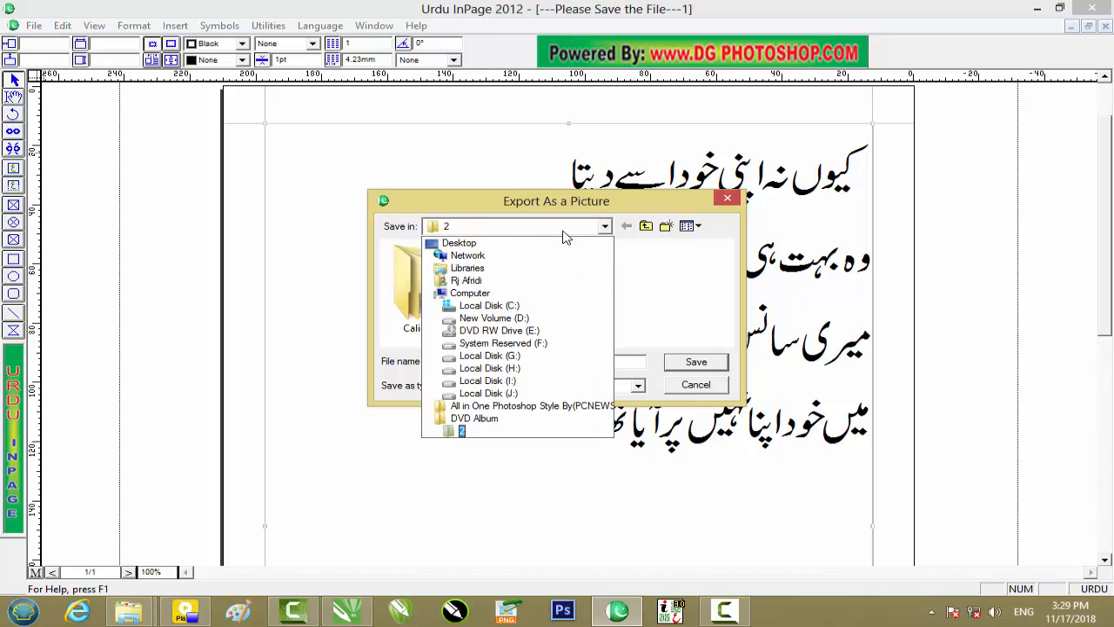
left_click(521, 247)
left_click(687, 362)
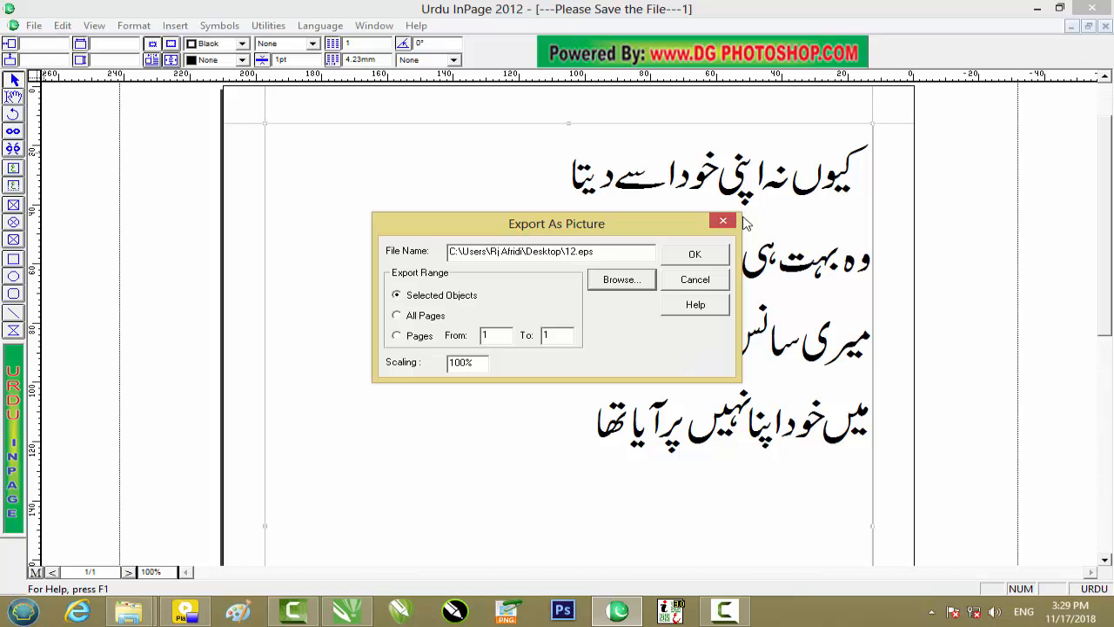
left_click(717, 254)
Bring 12.eps from the desktop into the CorelDRAW drawing, placing it left of the pasted verse.
left_click(1037, 8)
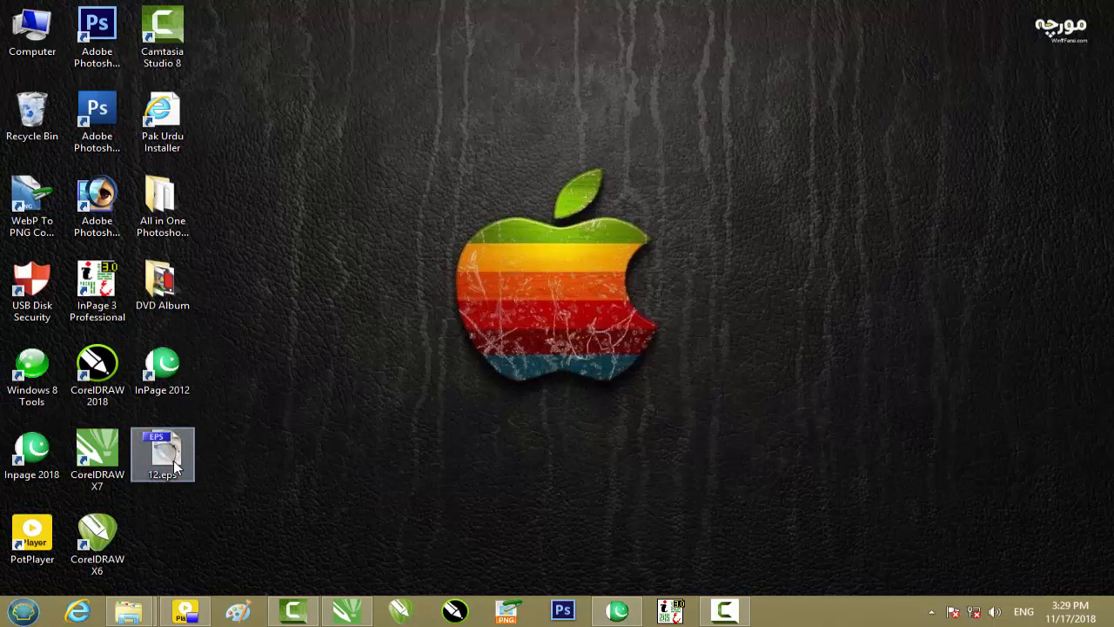
left_click_drag(176, 473, 308, 368)
left_click(501, 381)
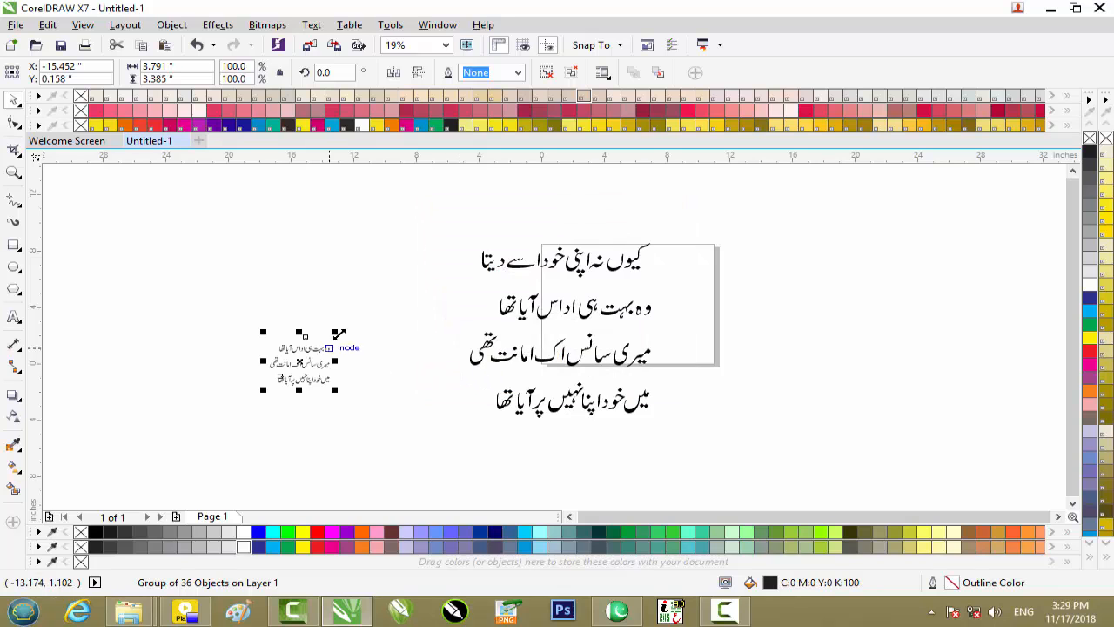
Enlarge the imported 12.eps verse to about 8.6 by 7.7 inches, then delete it.
left_click_drag(340, 323, 433, 266)
left_click_drag(378, 326, 342, 360)
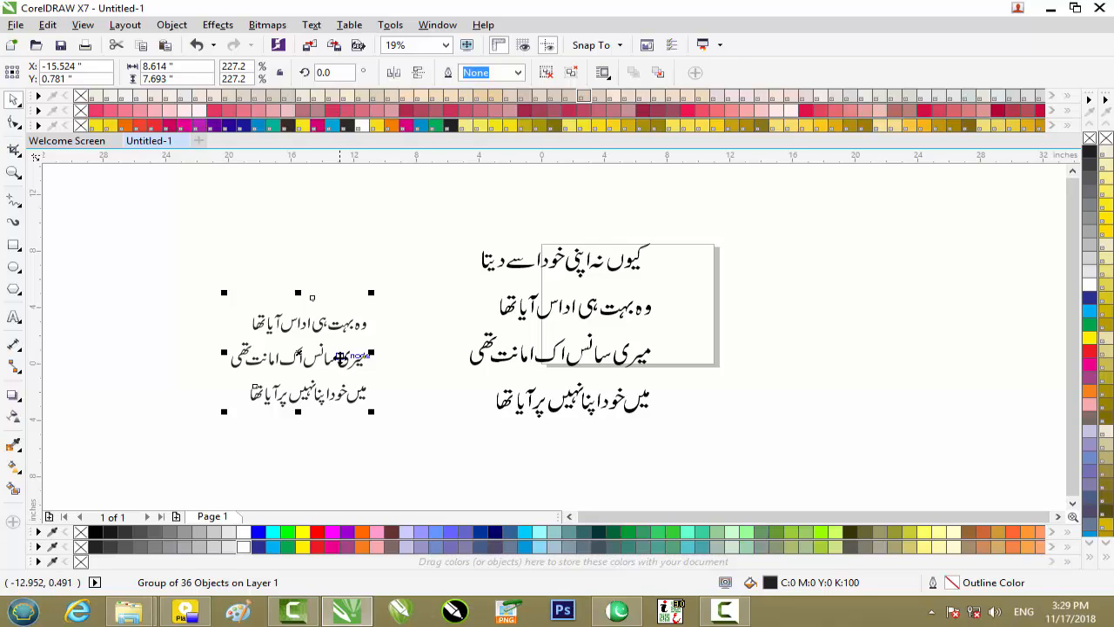
key("Delete")
Switch to InPage and insert a blank line above the first verse line.
left_click(617, 612)
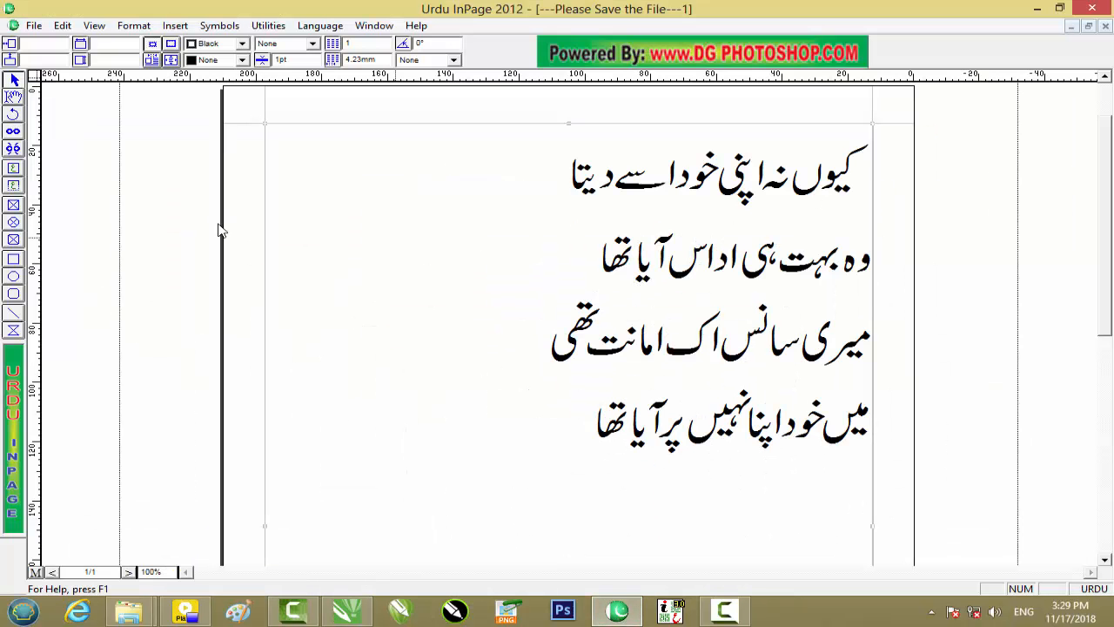
left_click(15, 97)
left_click(864, 170)
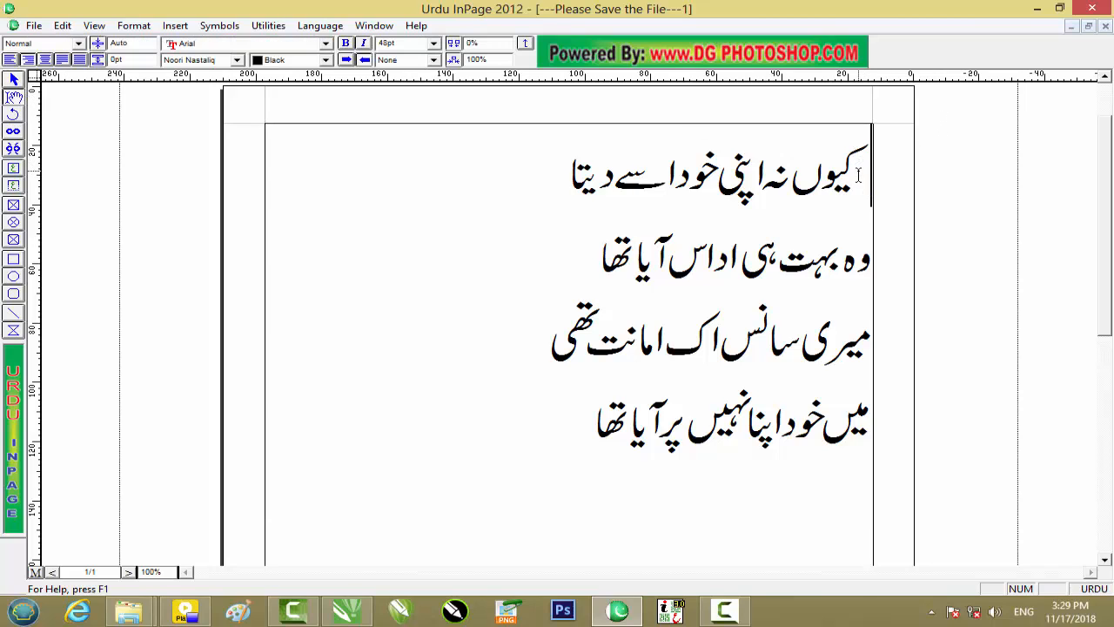
key("Return")
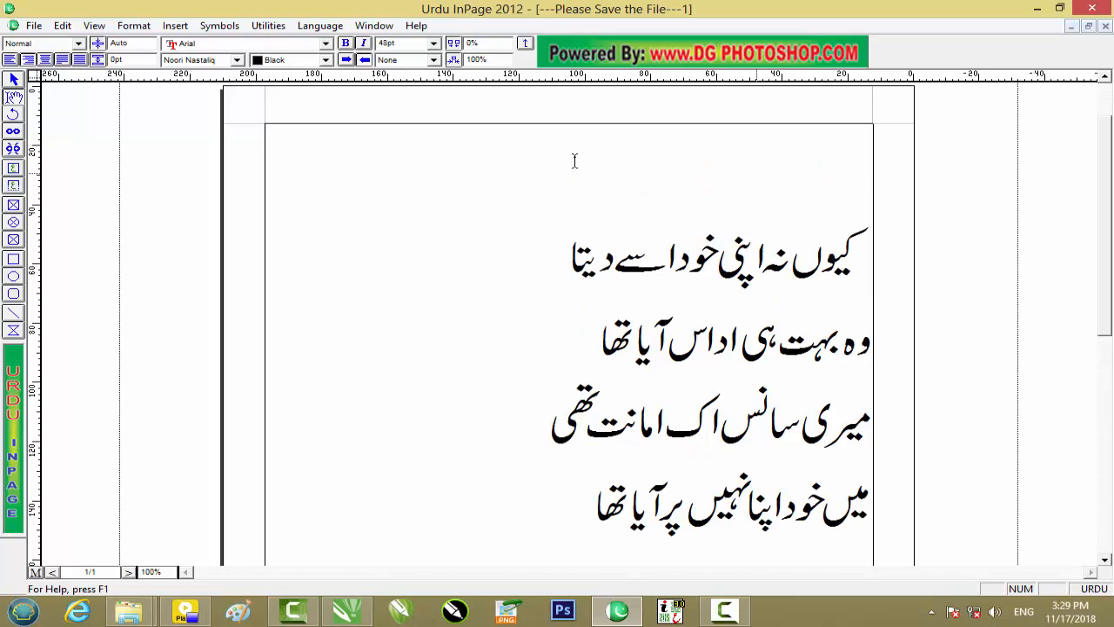
Export page 1 to the Desktop as an Encapsulated PostScript file named 45.
left_click(34, 26)
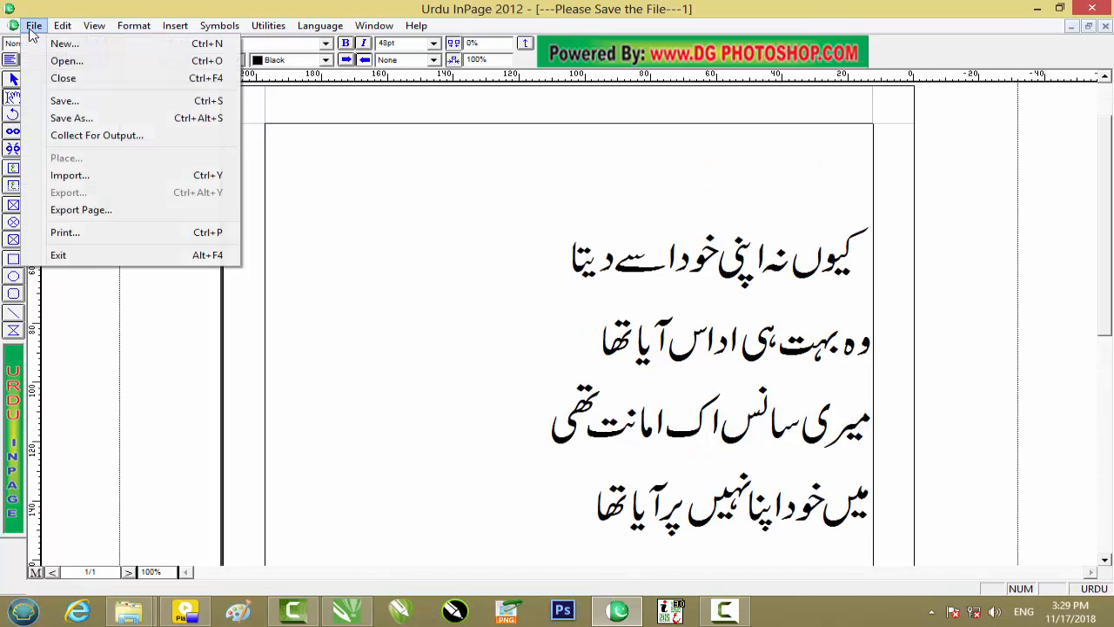
left_click(176, 210)
left_click(634, 281)
left_click(582, 388)
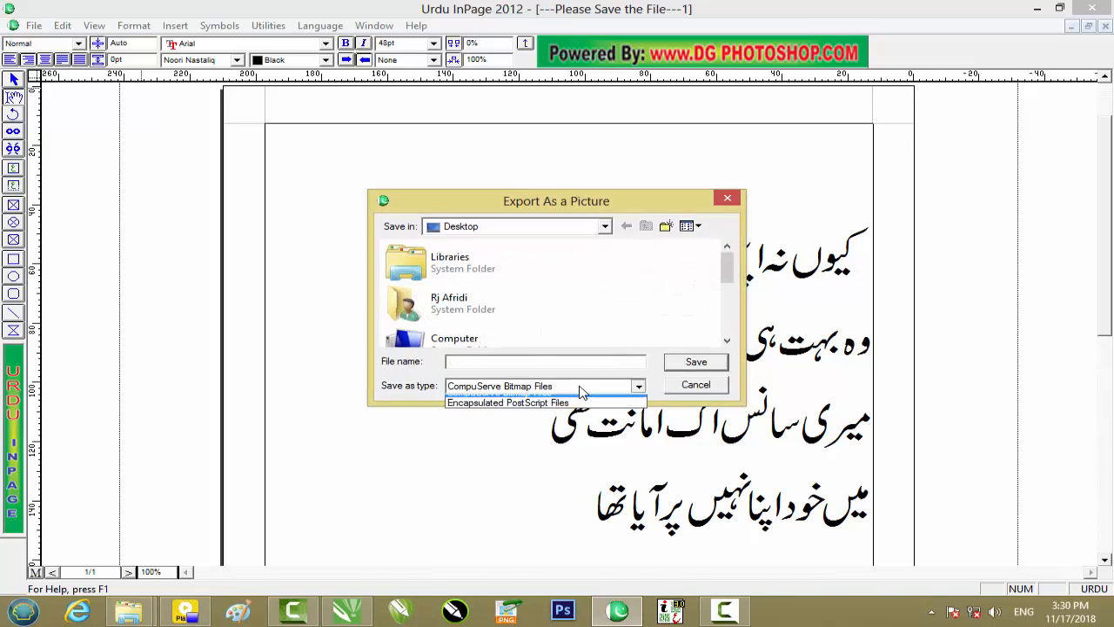
left_click(549, 411)
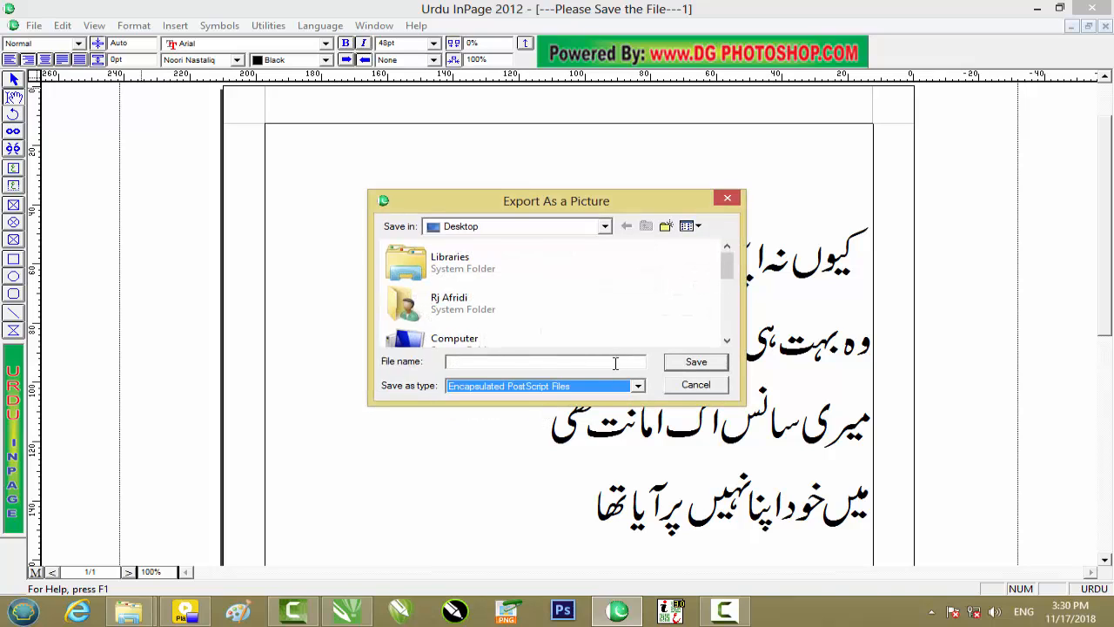
left_click(615, 363)
type("45.eps")
left_click(688, 364)
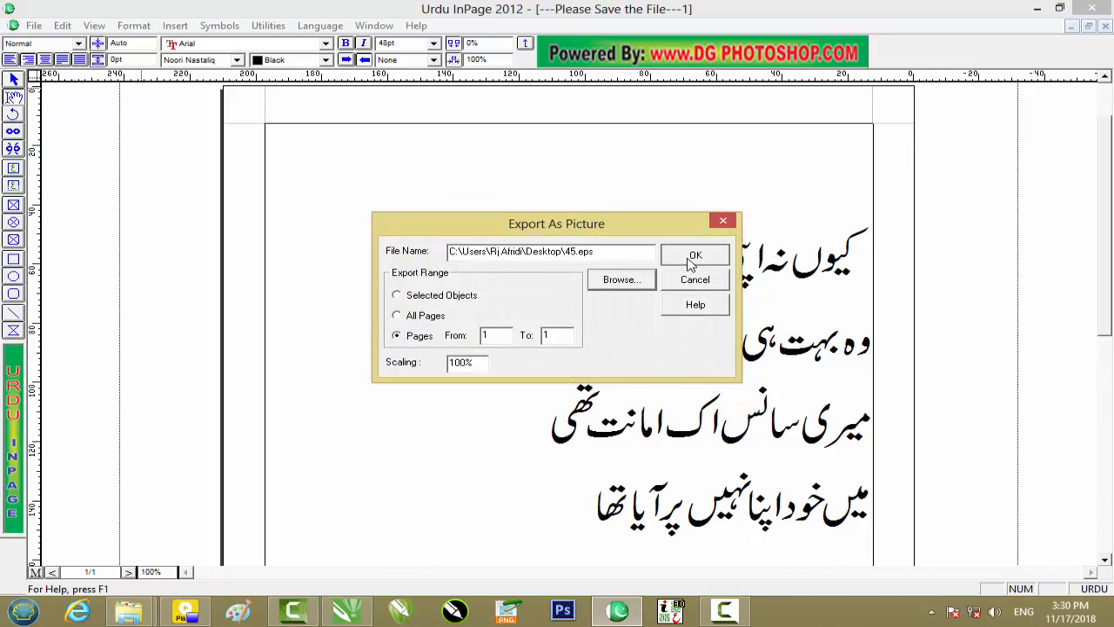
left_click(695, 255)
Bring 45.eps from the desktop into the CorelDRAW drawing and enlarge it to about 10.1 by 10.9 inches, left of the pasted verse.
left_click(1036, 9)
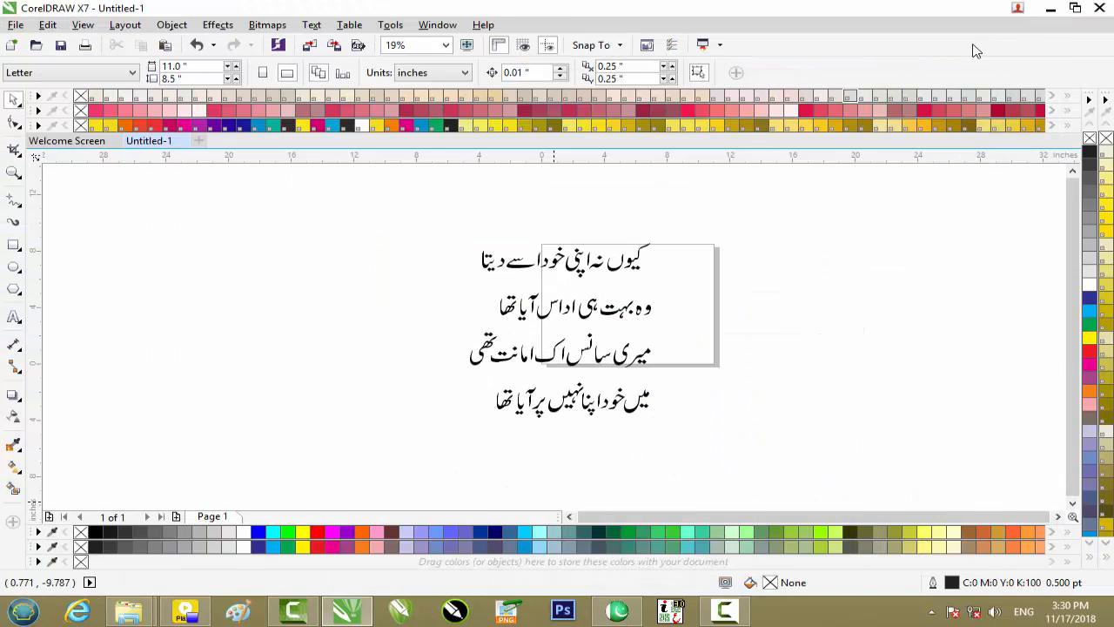
left_click(1050, 10)
left_click_drag(188, 558, 368, 340)
left_click(510, 379)
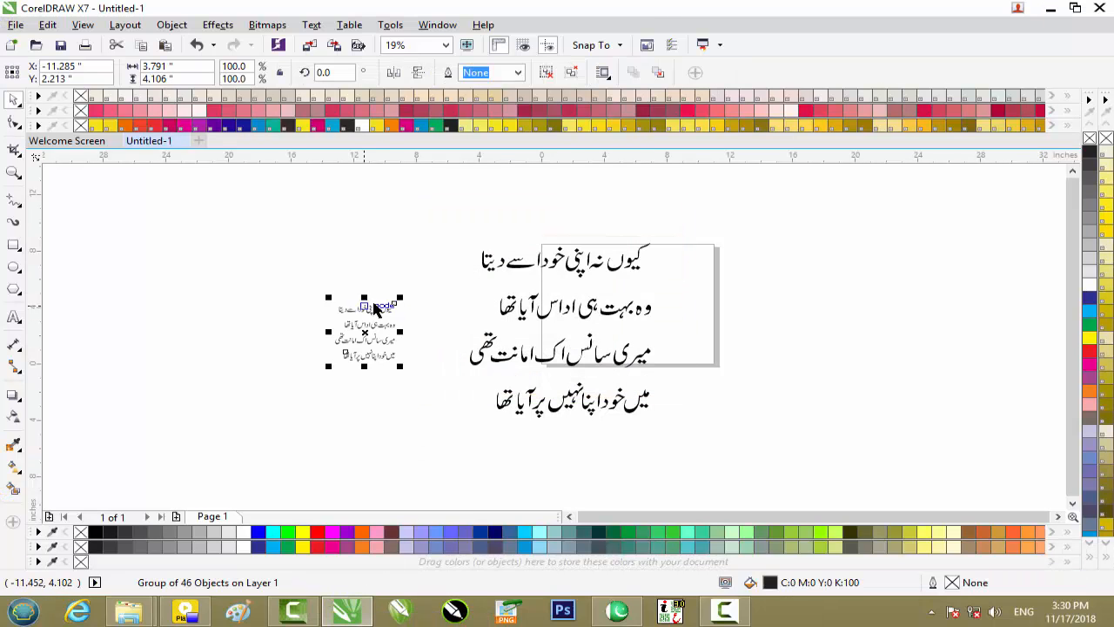
left_click_drag(400, 298, 499, 201)
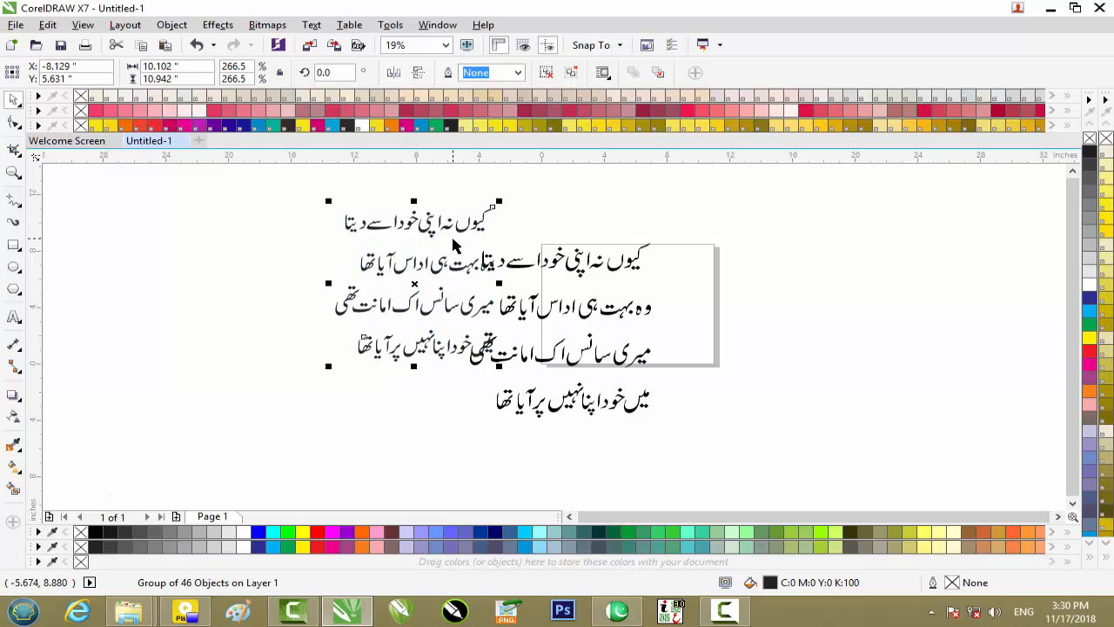
left_click_drag(452, 246, 326, 277)
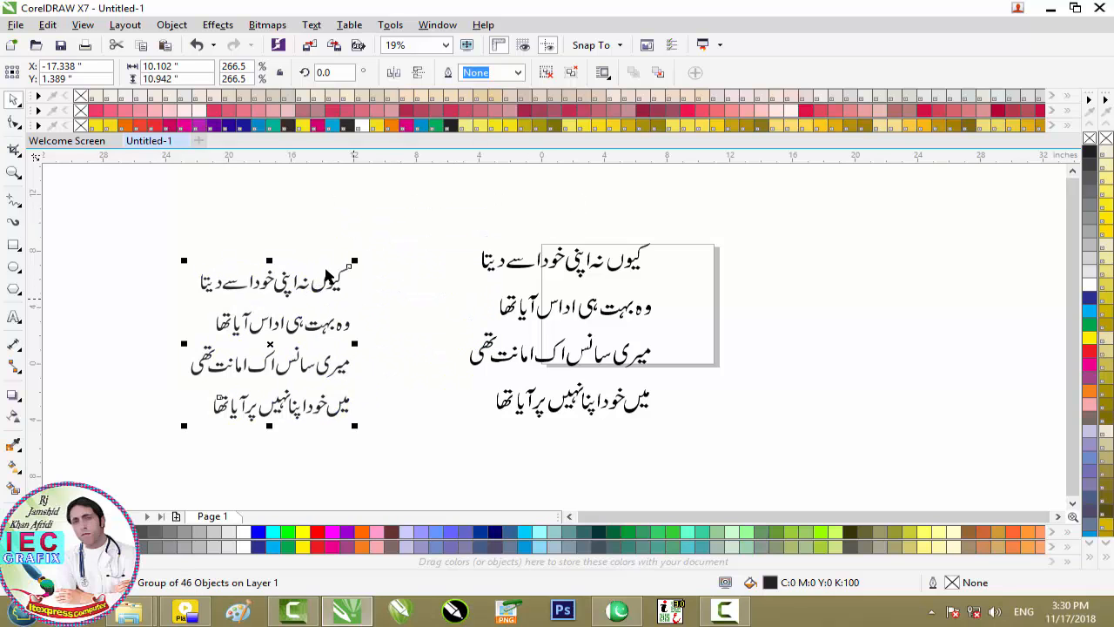
Delete both verse copies from the drawing and activate the Text tool.
left_click_drag(131, 211, 740, 472)
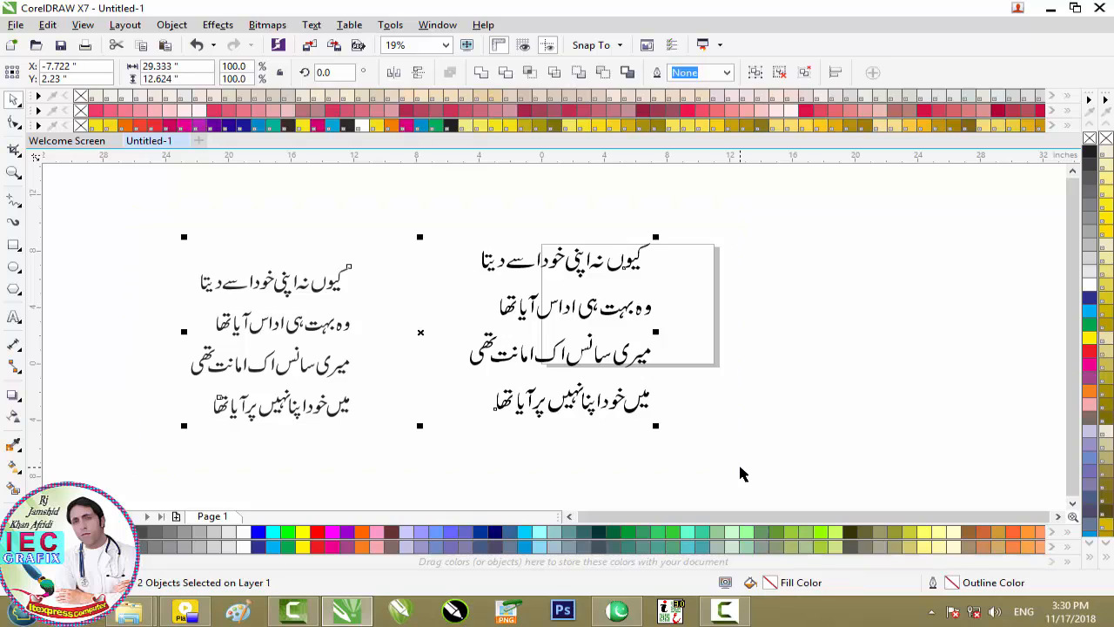
key("Delete")
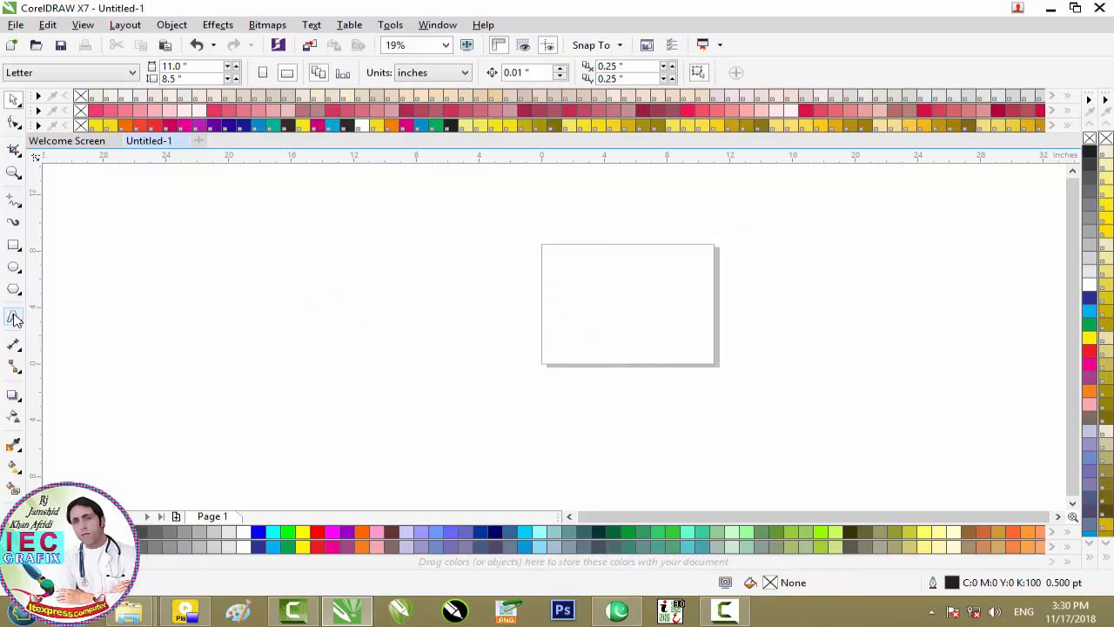
left_click(14, 318)
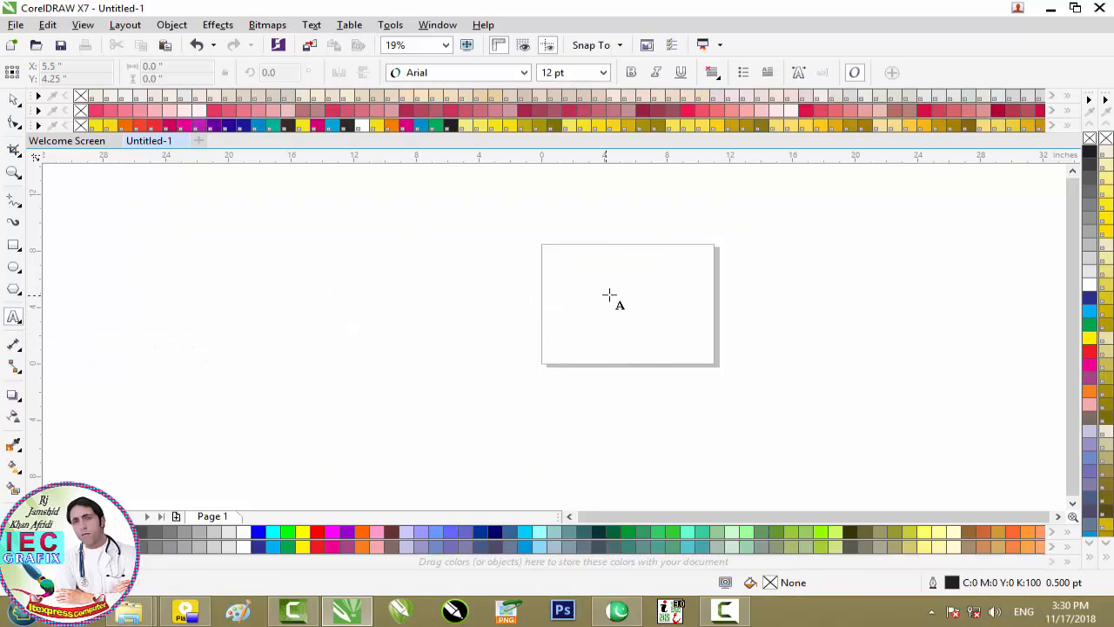
Start a text line on the page, then close CorelDRAW without saving the drawing.
left_click(660, 296)
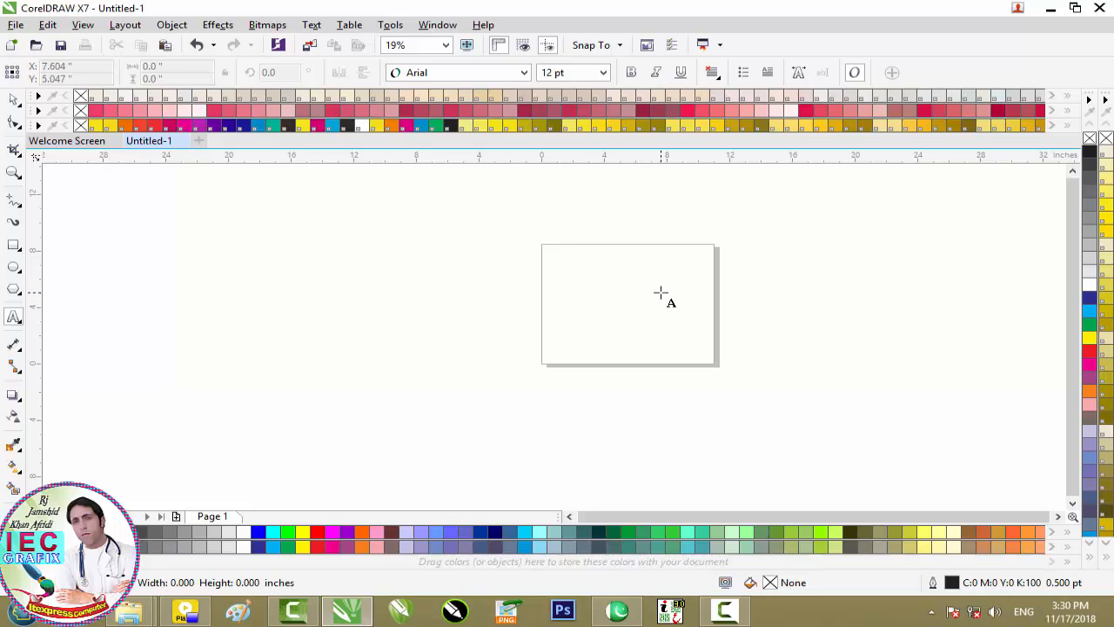
left_click(1102, 16)
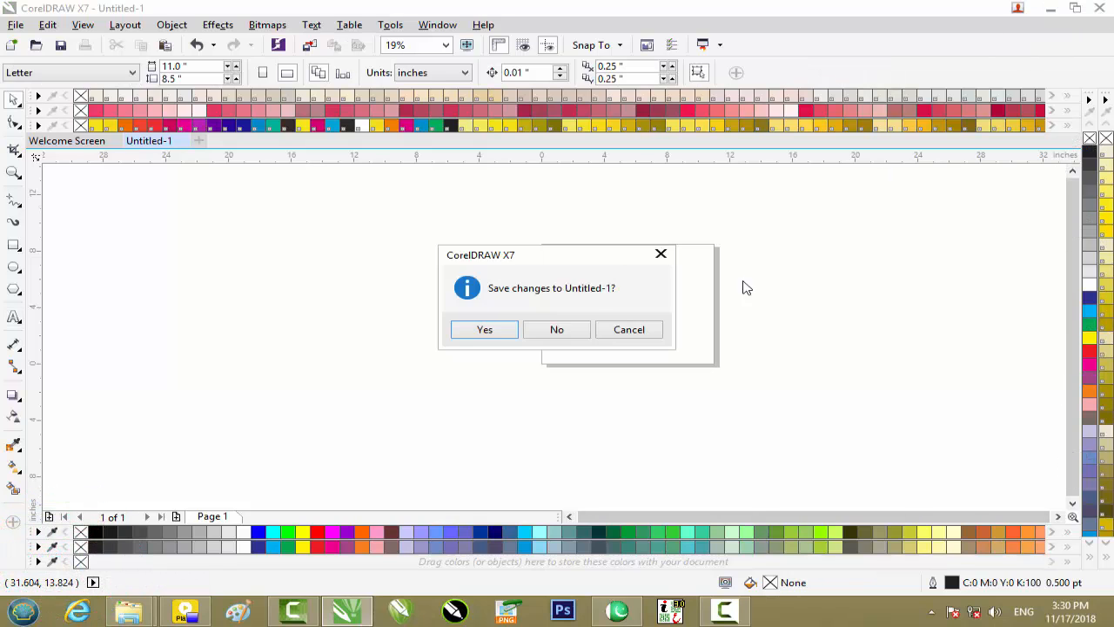
left_click(570, 329)
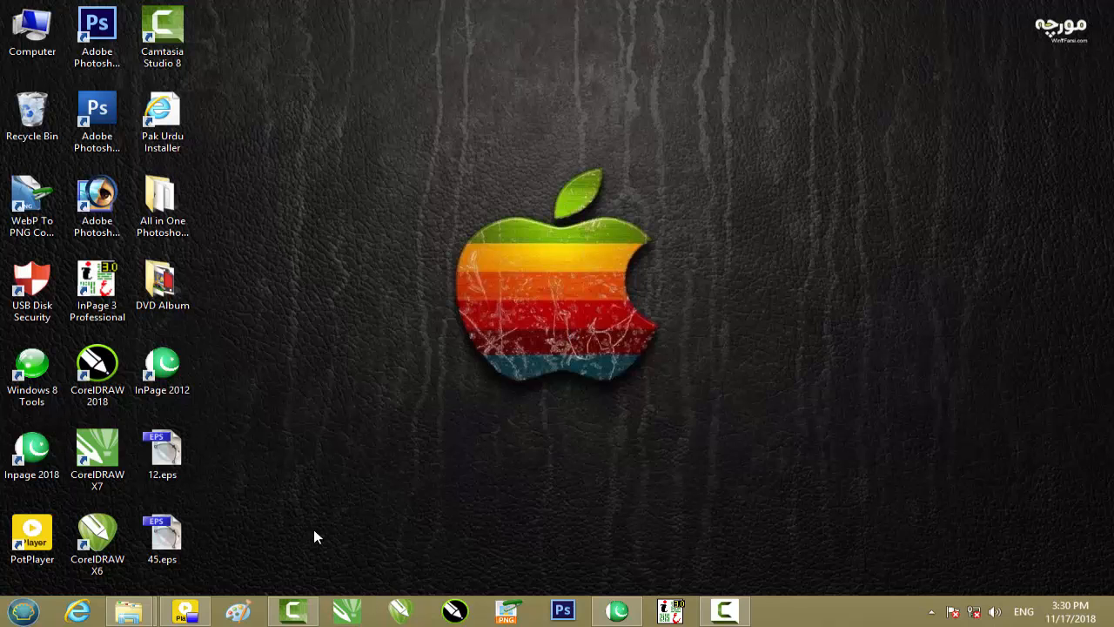
Reopen CorelDRAW X7, create a new landscape Letter document with the default settings, and activate the Text tool.
left_click(345, 611)
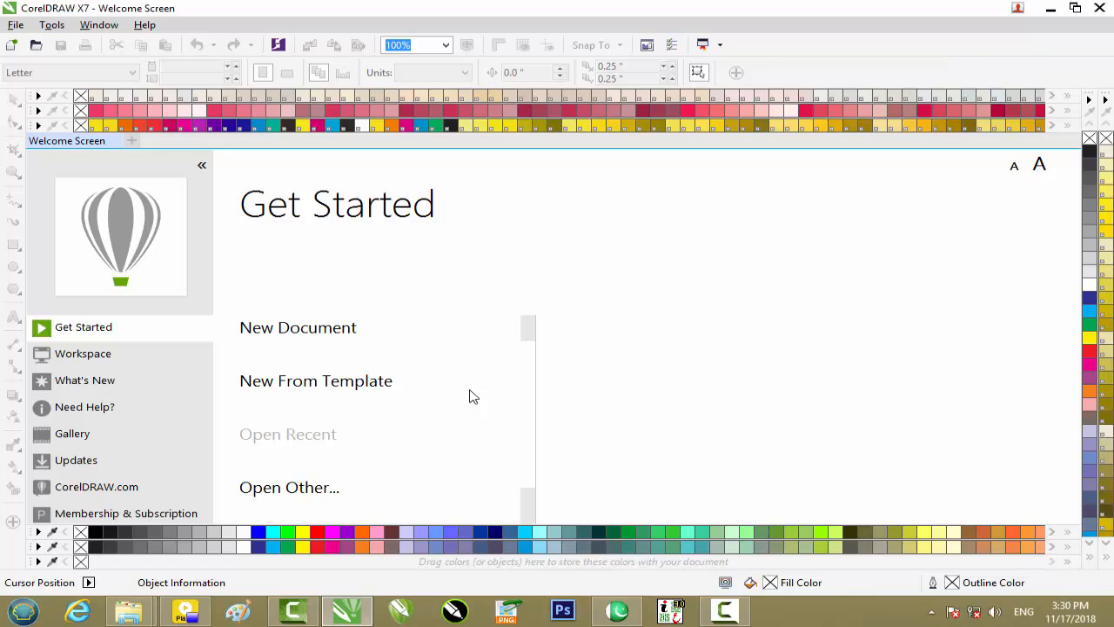
left_click(318, 332)
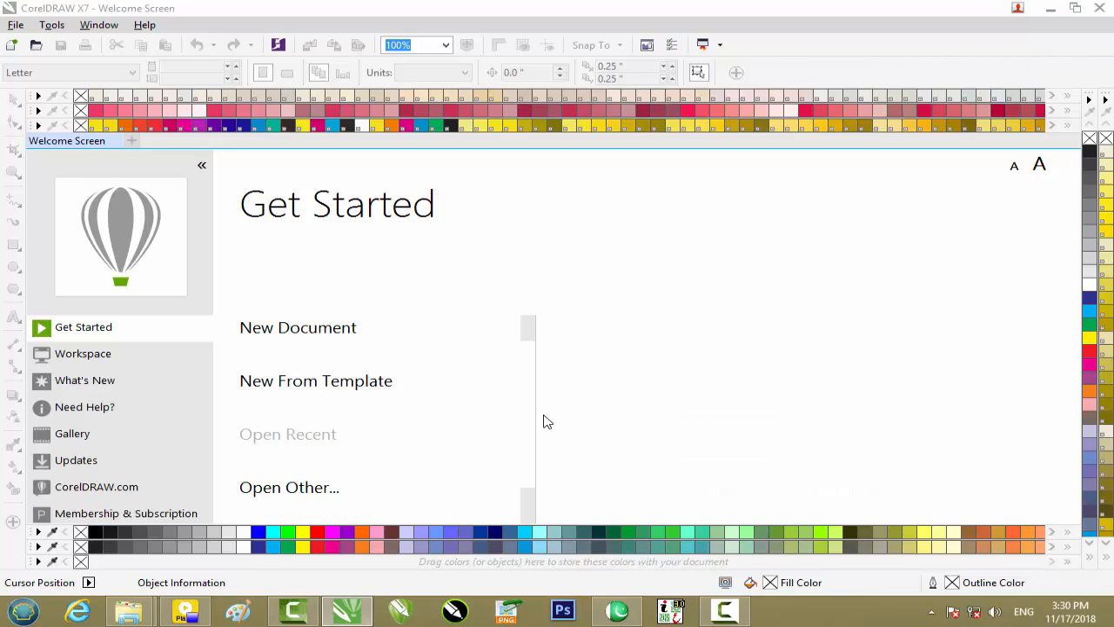
left_click(546, 463)
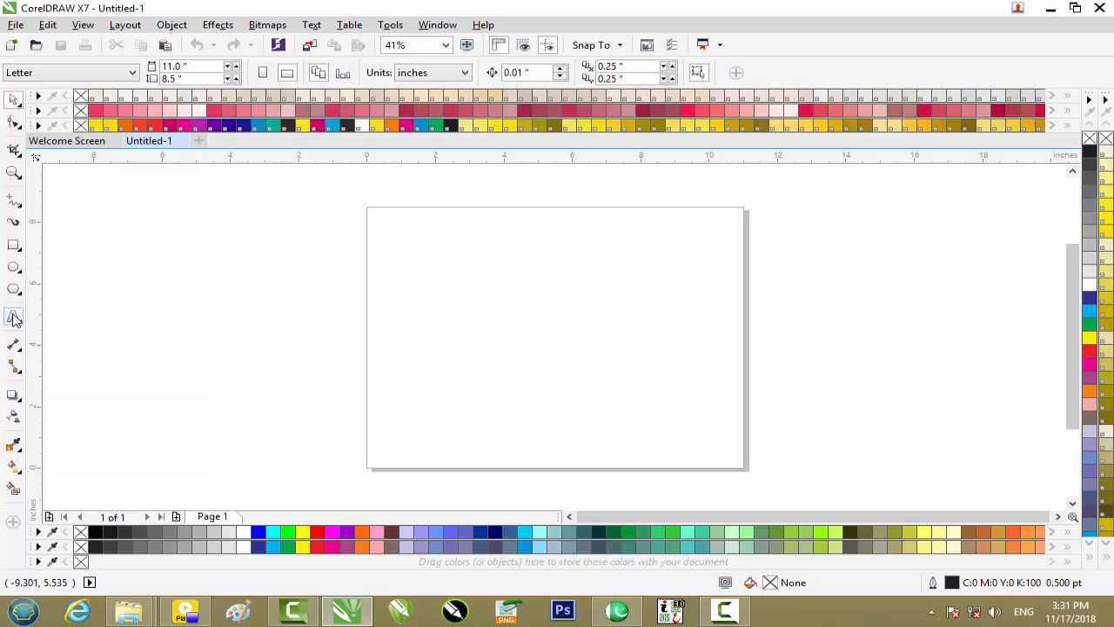
left_click(14, 319)
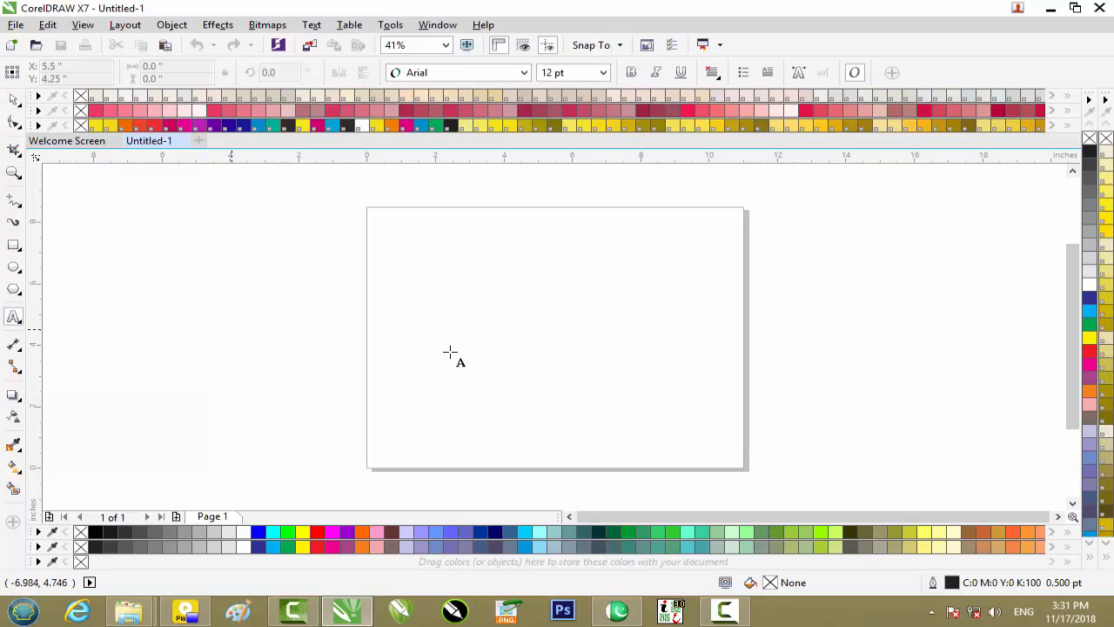
Open the Pak Urdu Installer page from the desktop and examine its guidance on Urdu keyboard support.
left_click(1050, 9)
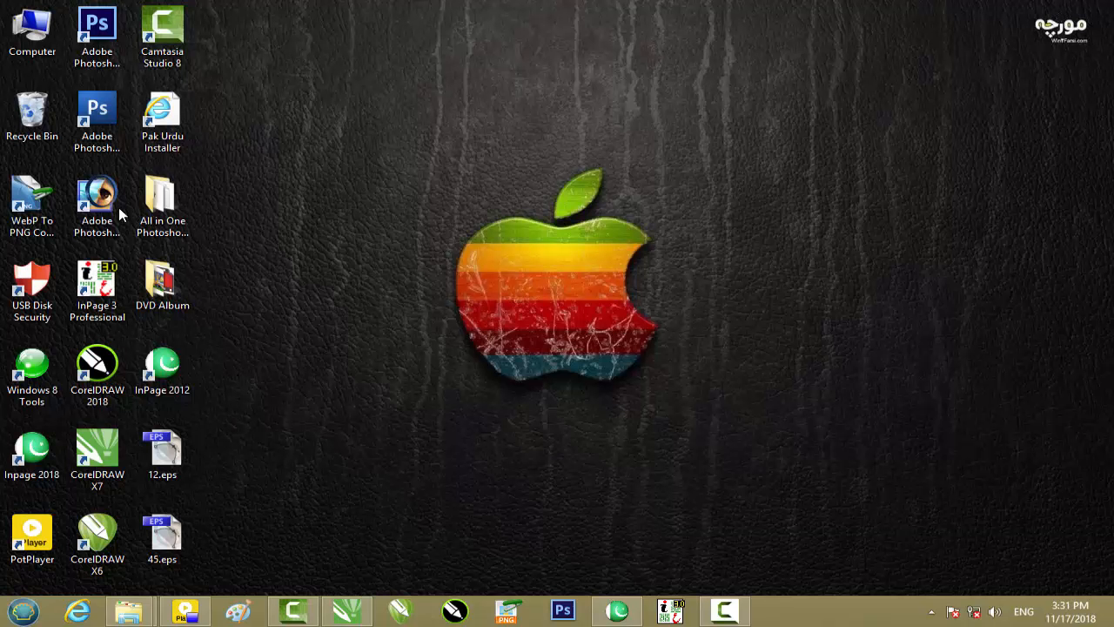
double_click(174, 147)
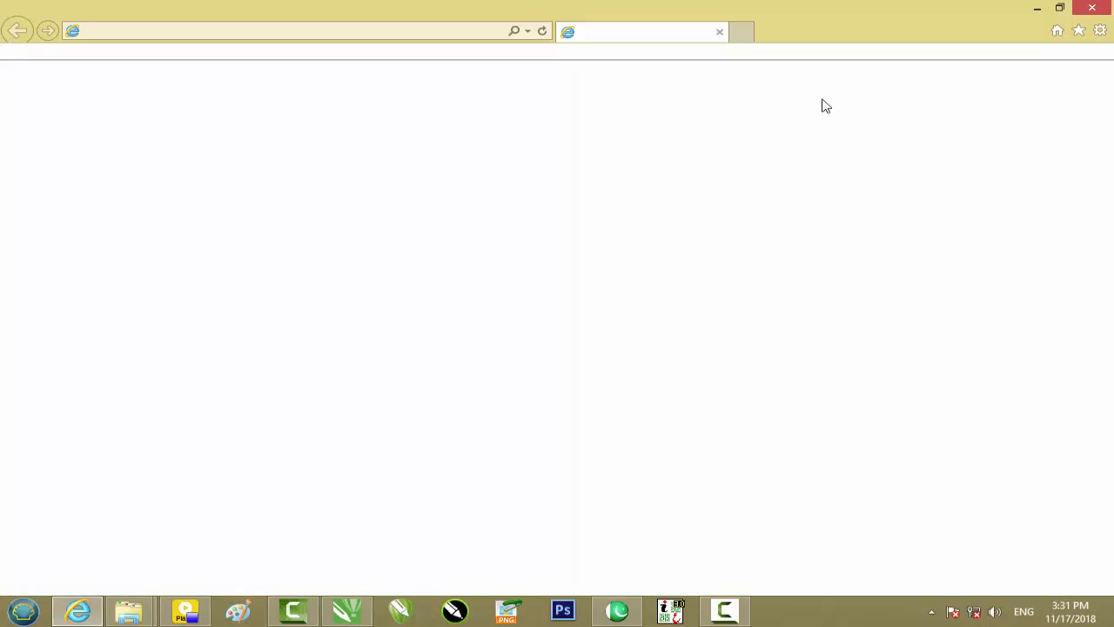
left_click(441, 36)
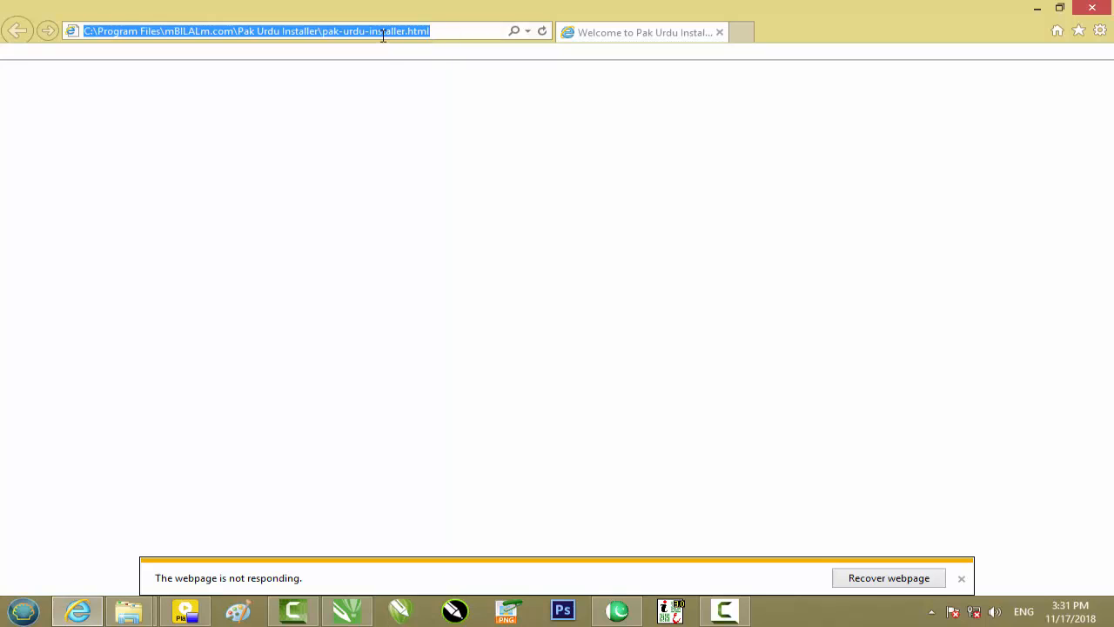
left_click(962, 578)
left_click(654, 33)
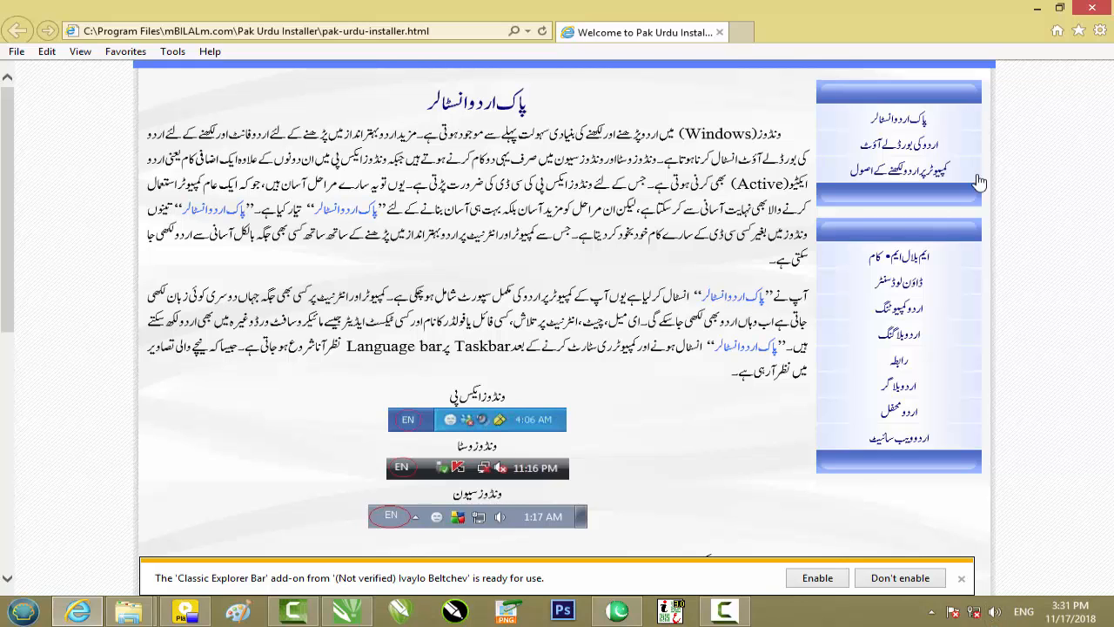
left_click(1088, 12)
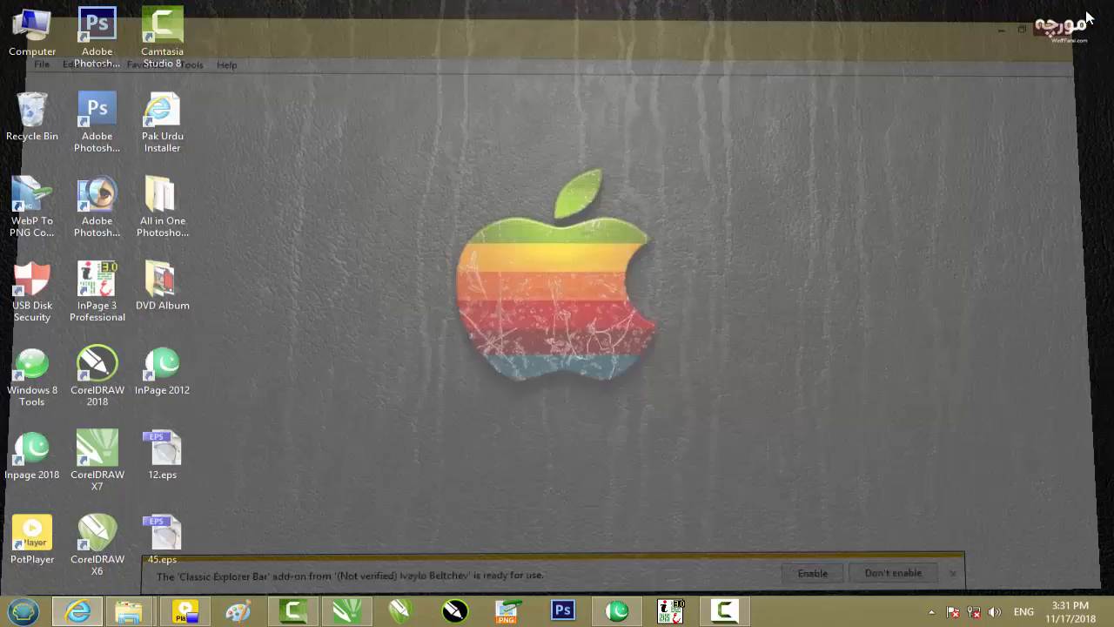
Switch the keyboard input language to Urdu and return to the CorelDRAW drawing.
key("alt+shift")
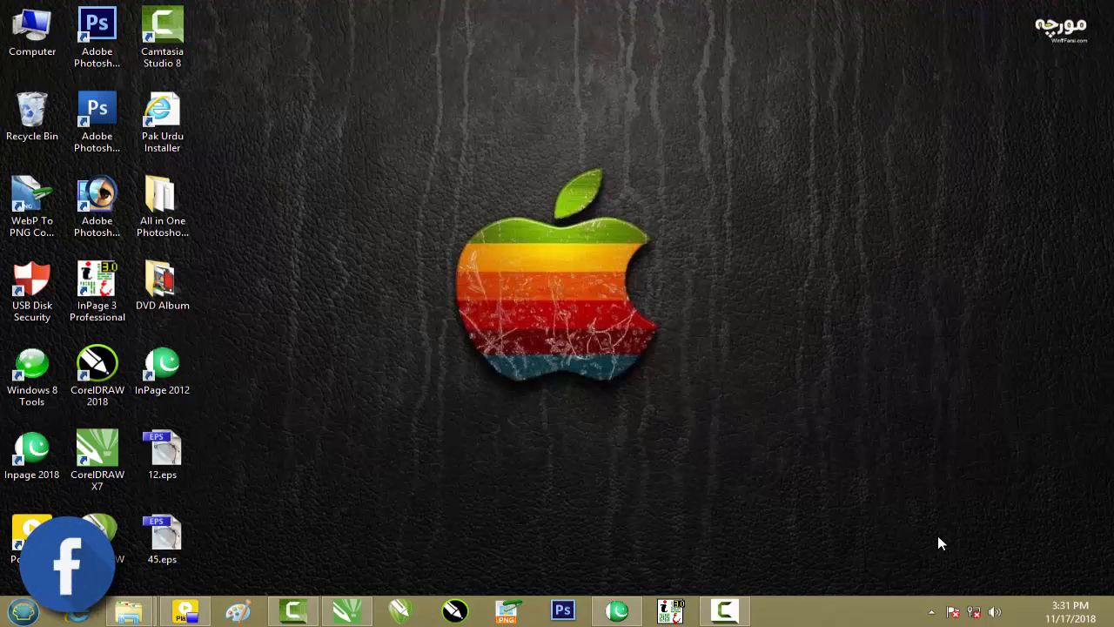
key("alt+shift")
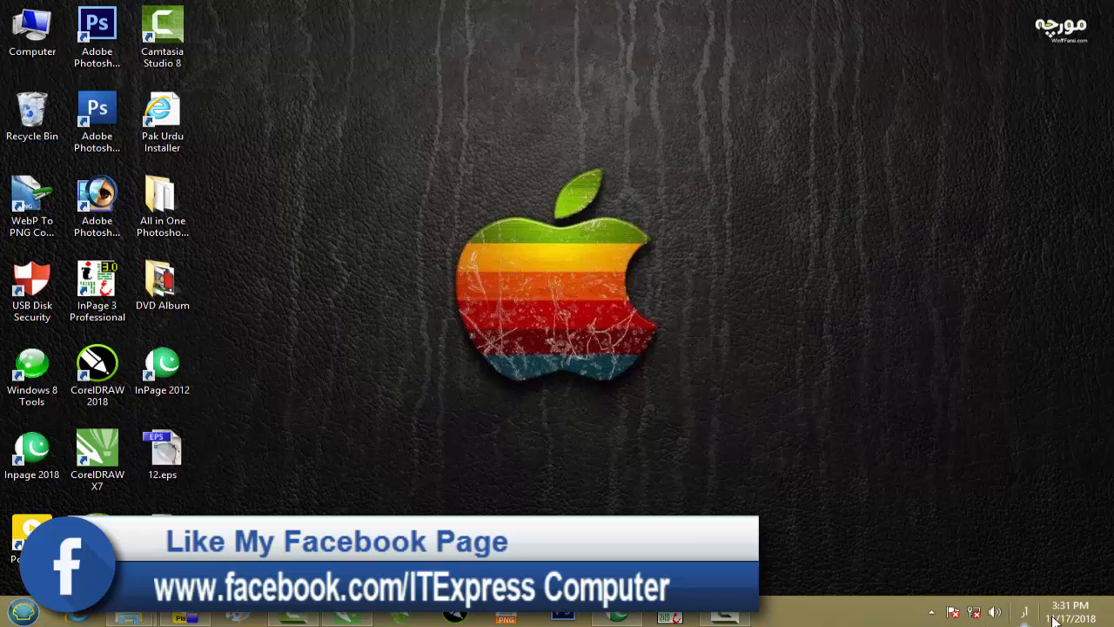
left_click(367, 612)
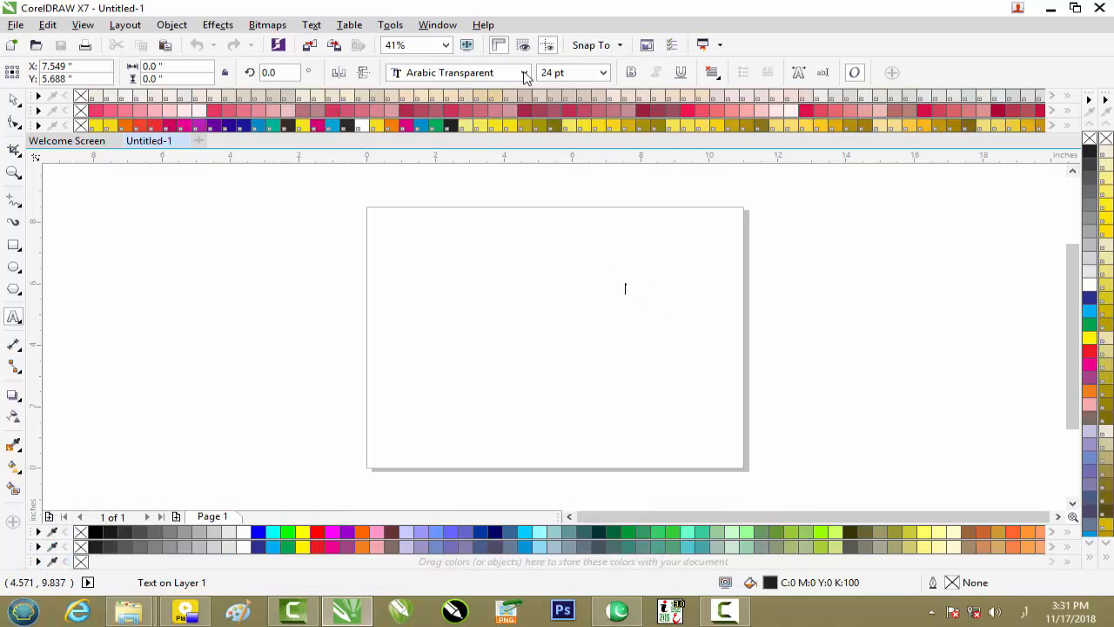
Set the new artistic text to 100 pt in the Zoya font.
left_click(571, 73)
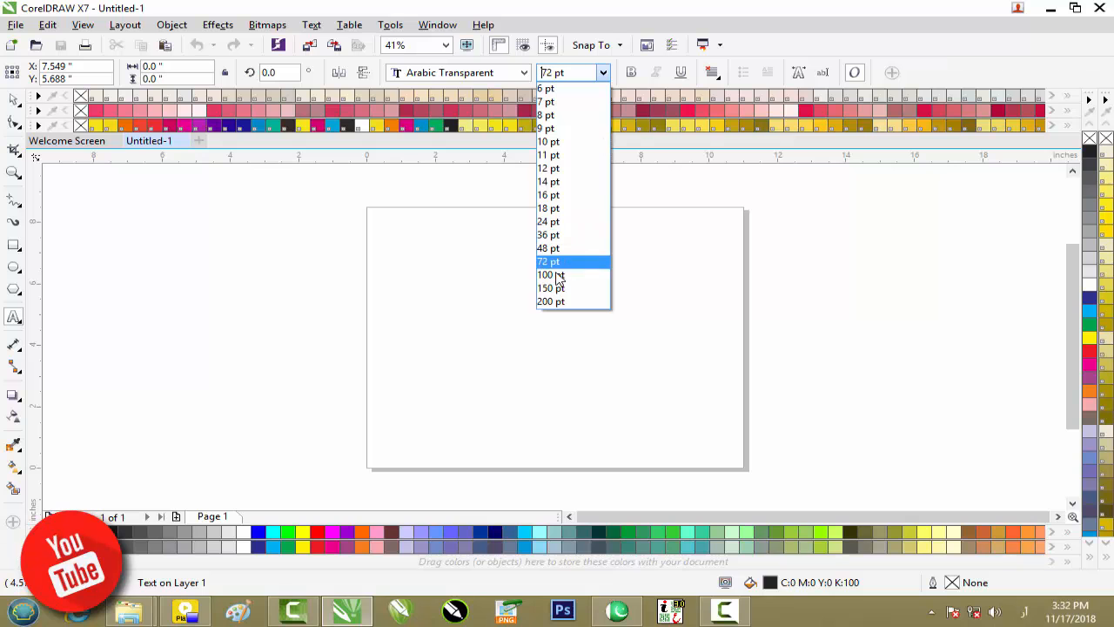
left_click(555, 275)
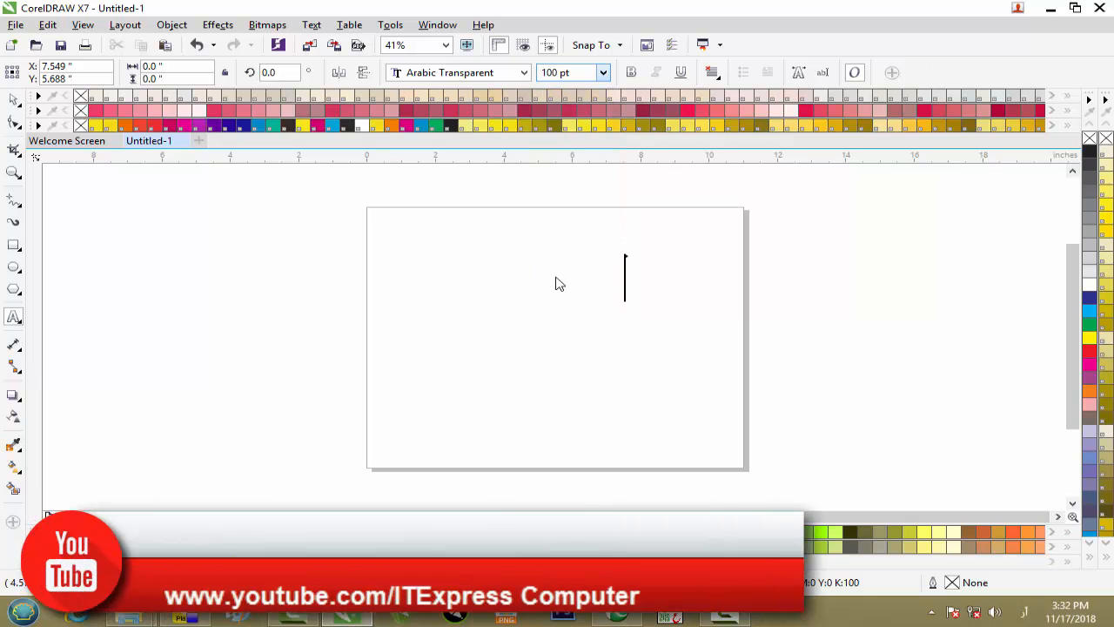
left_click(470, 76)
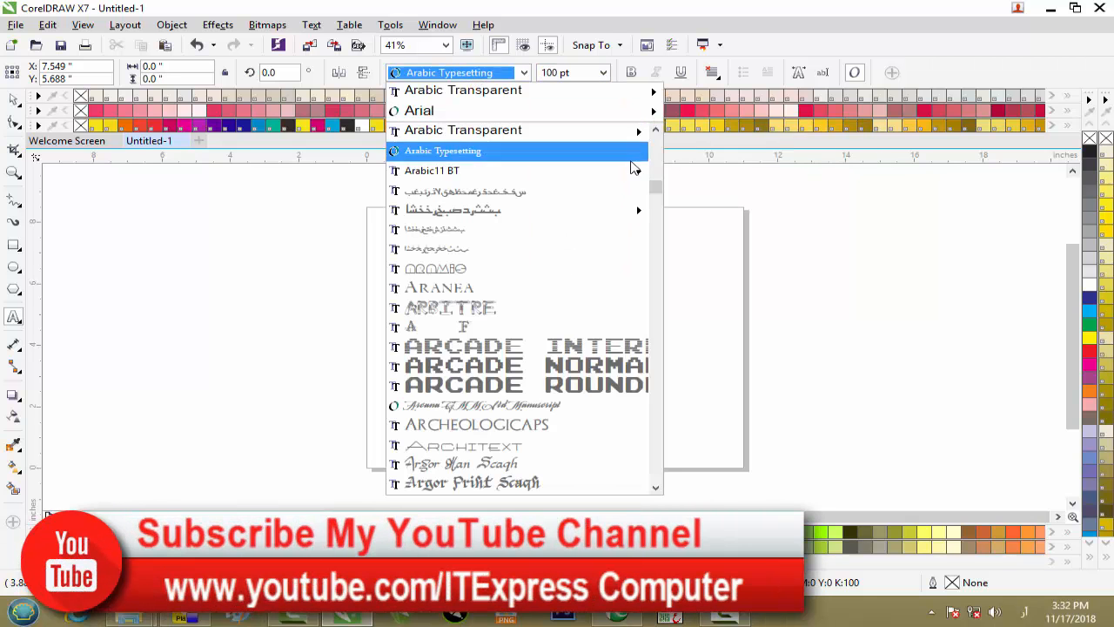
left_click_drag(655, 186, 658, 474)
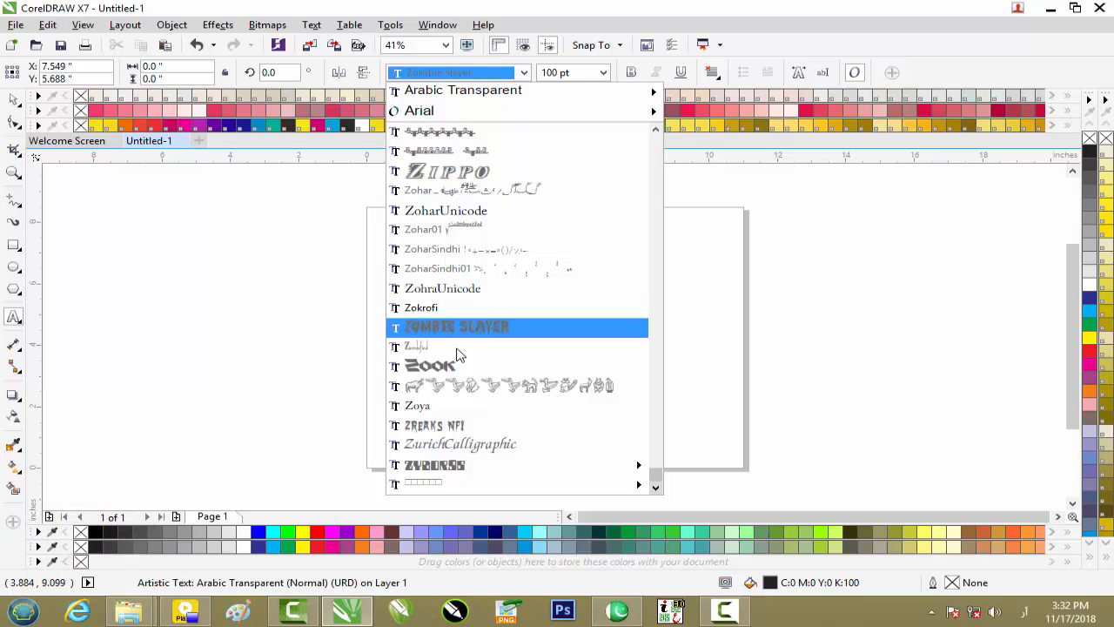
left_click(453, 408)
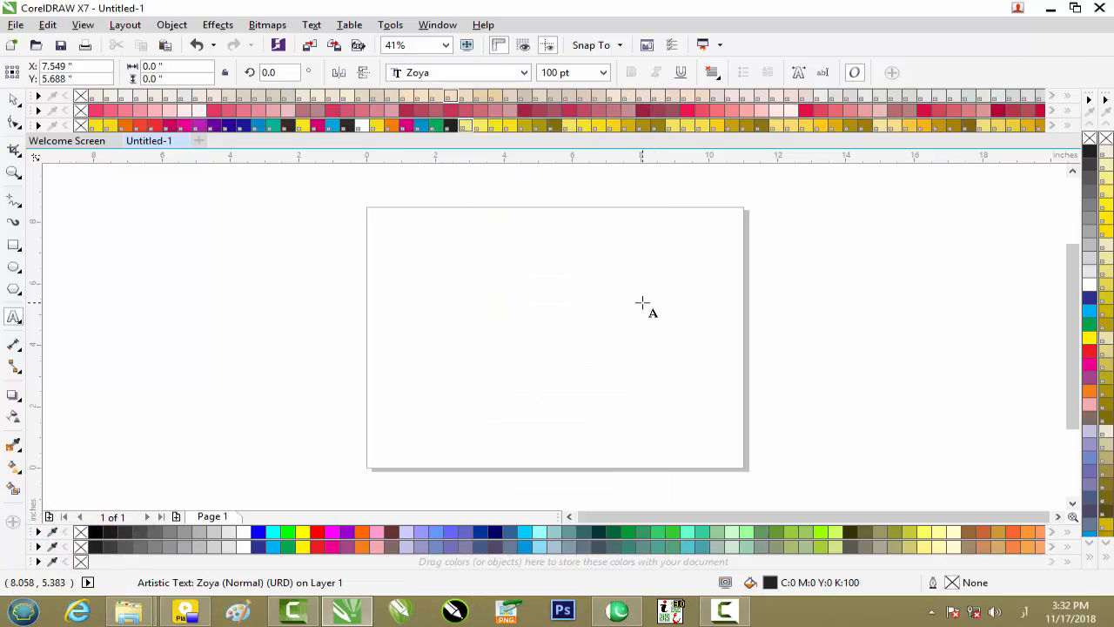
Enter the person's full name in Urdu script as artistic text on the upper part of the page.
left_click(642, 302)
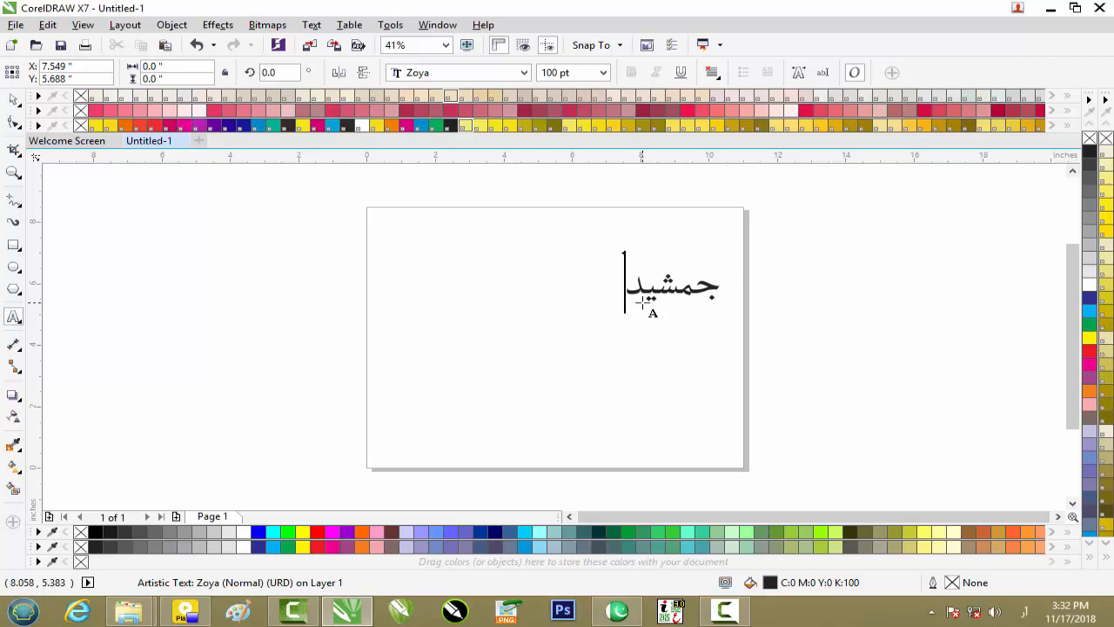
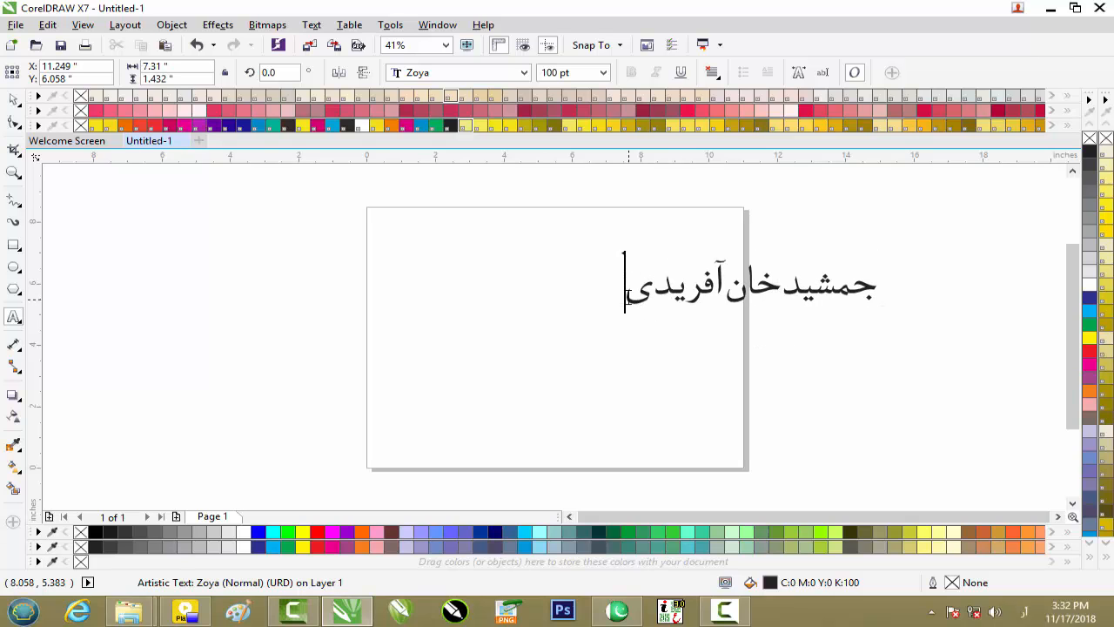
Change the font of the whole Urdu name to Zohar Unicode.
left_click_drag(623, 294, 896, 284)
left_click(524, 72)
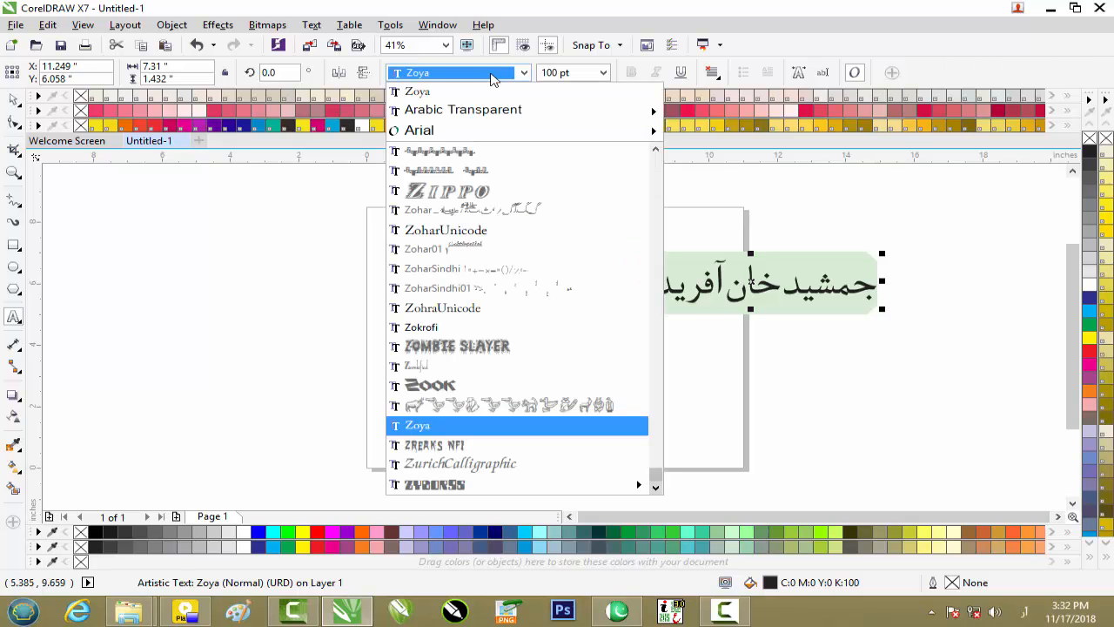
mouse_move(472, 135)
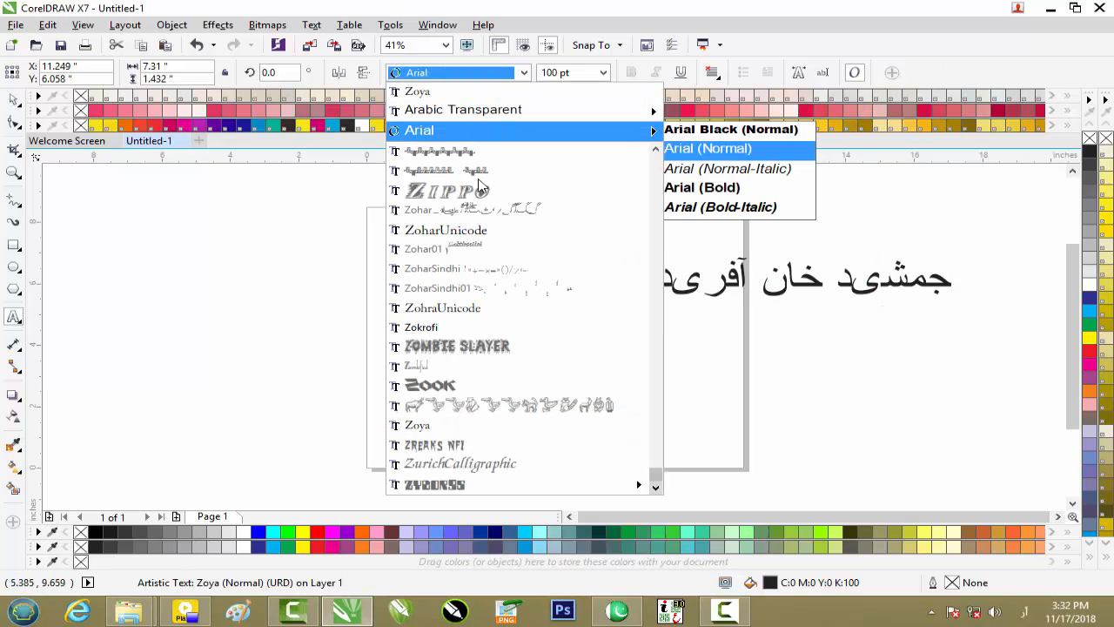
scroll(472, 300, "down", 1)
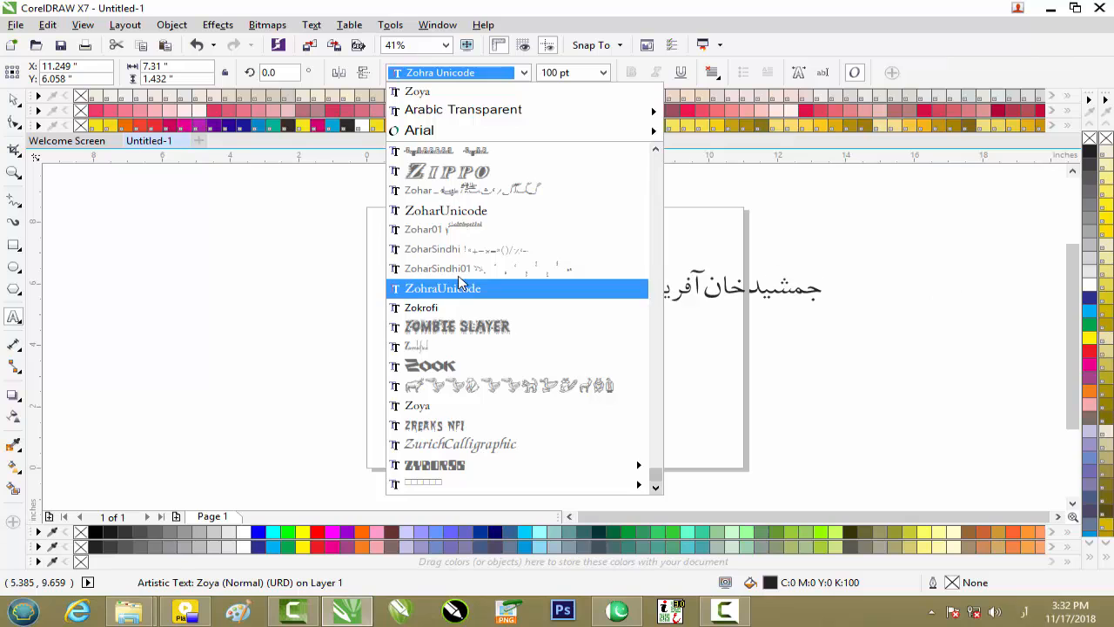
left_click(476, 222)
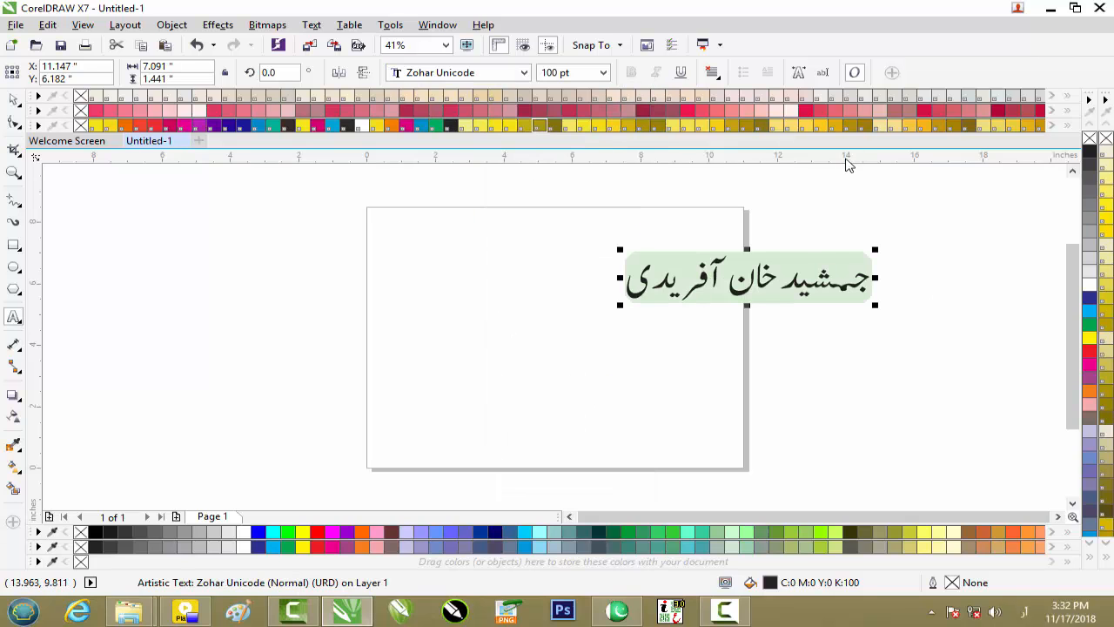
Exit CorelDRAW, discarding the drawing with the Urdu name.
left_click(1049, 10)
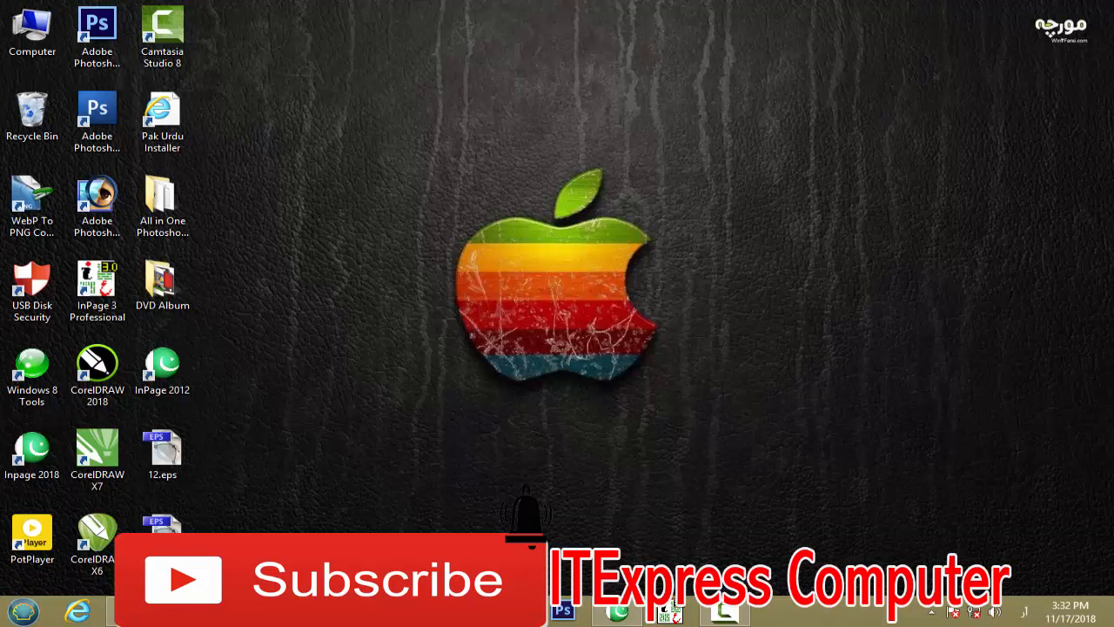
left_click(672, 611)
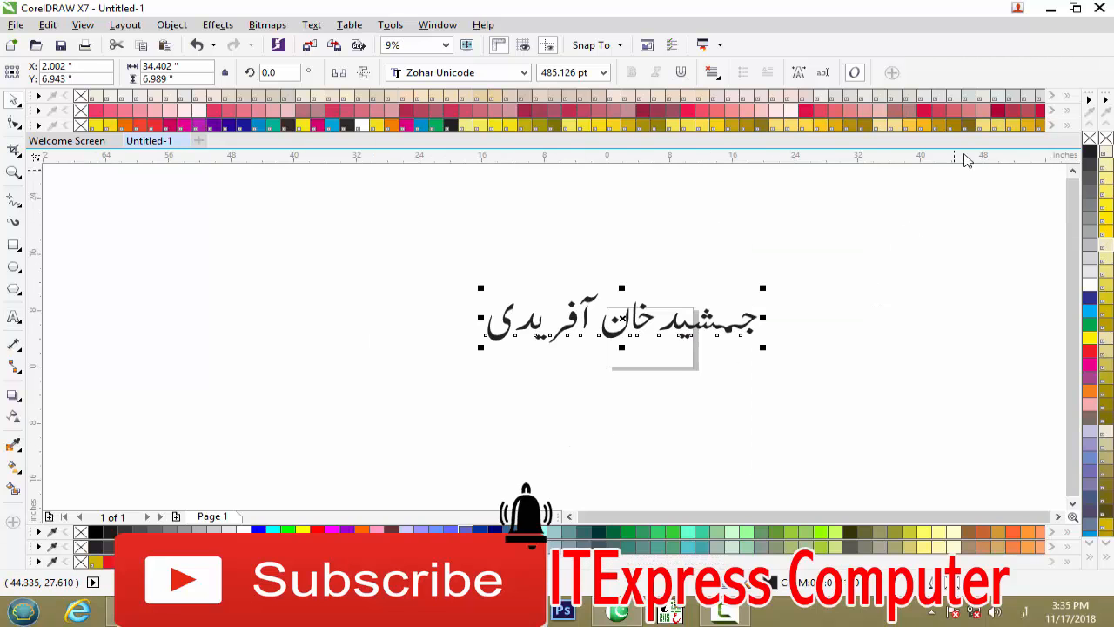
left_click(1100, 8)
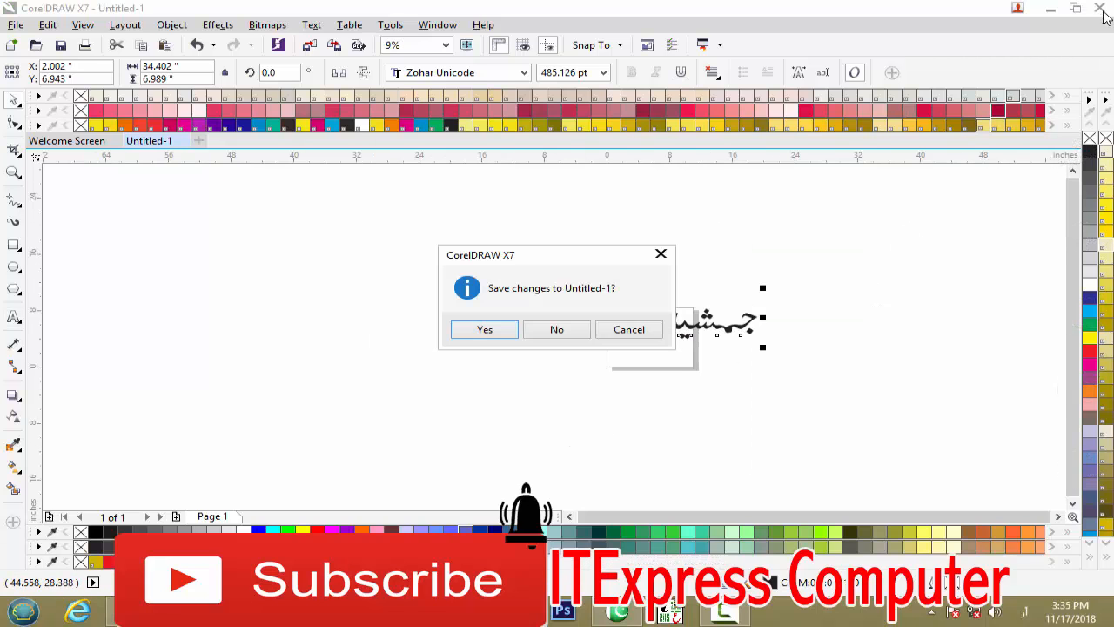
left_click(575, 332)
Switch to InPage and exit it without saving the verse document.
left_click(618, 612)
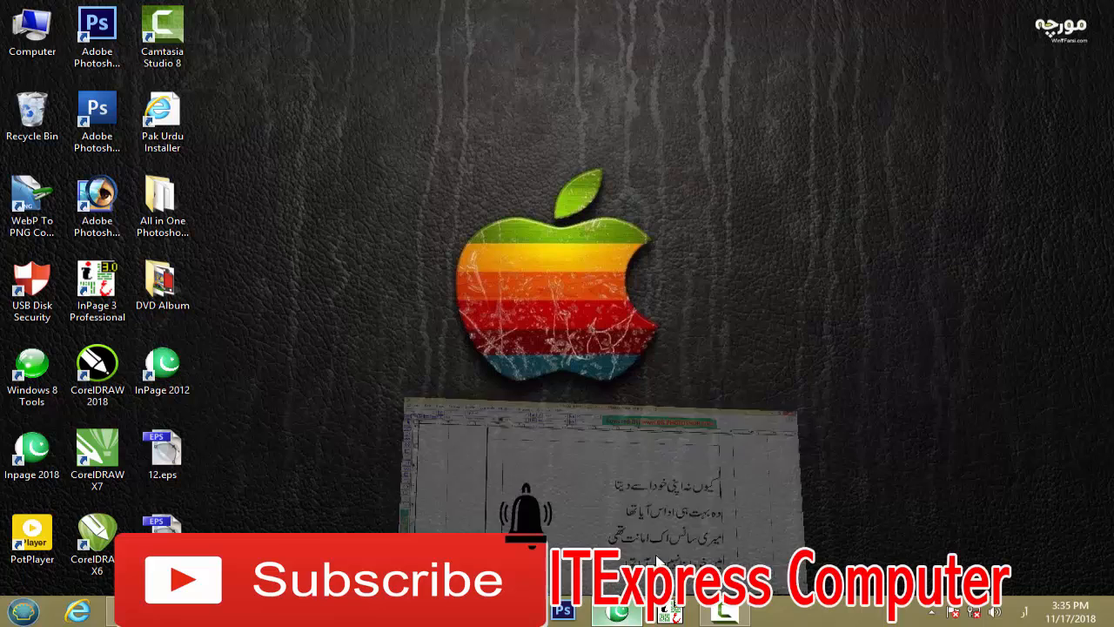
left_click(1093, 8)
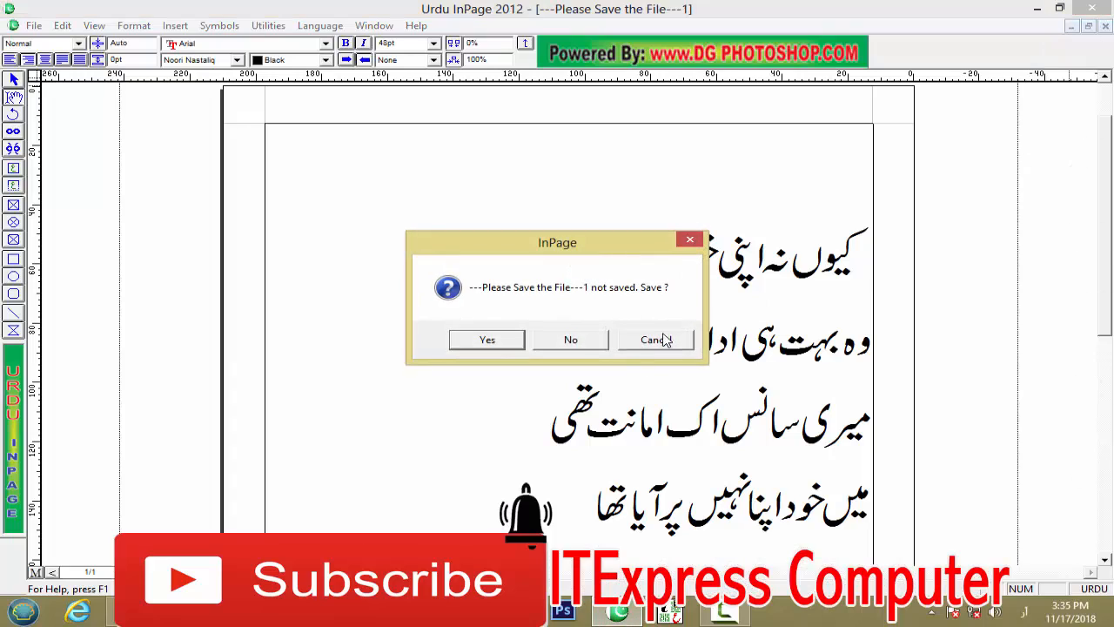
left_click(578, 342)
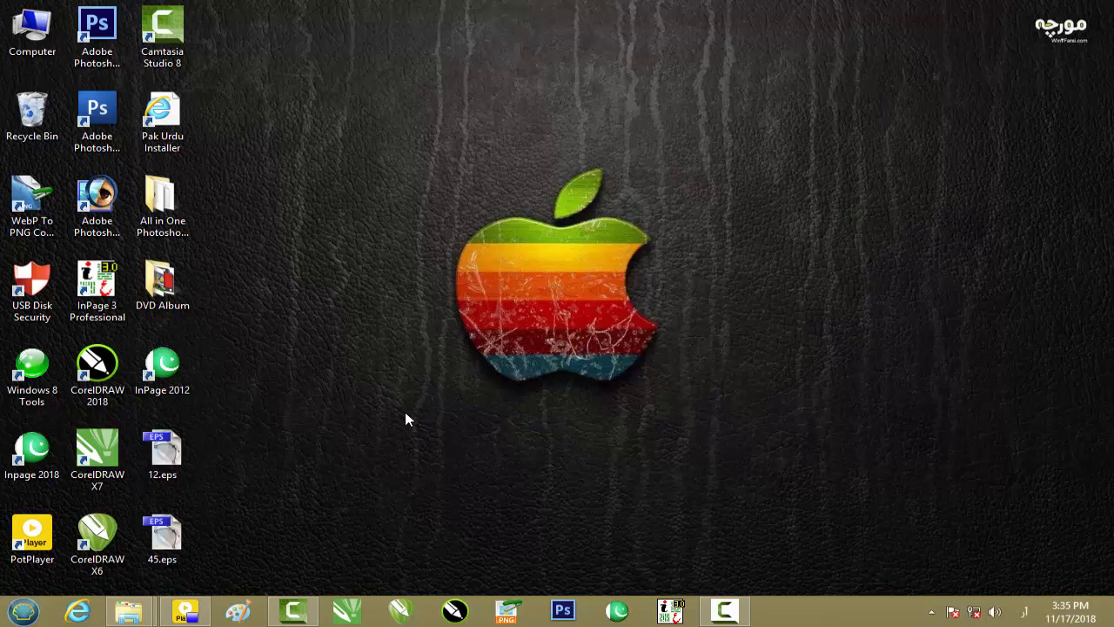
Launch CorelDRAW X7 and create a new landscape Letter document of 11 by 8.5 inches.
left_click(357, 611)
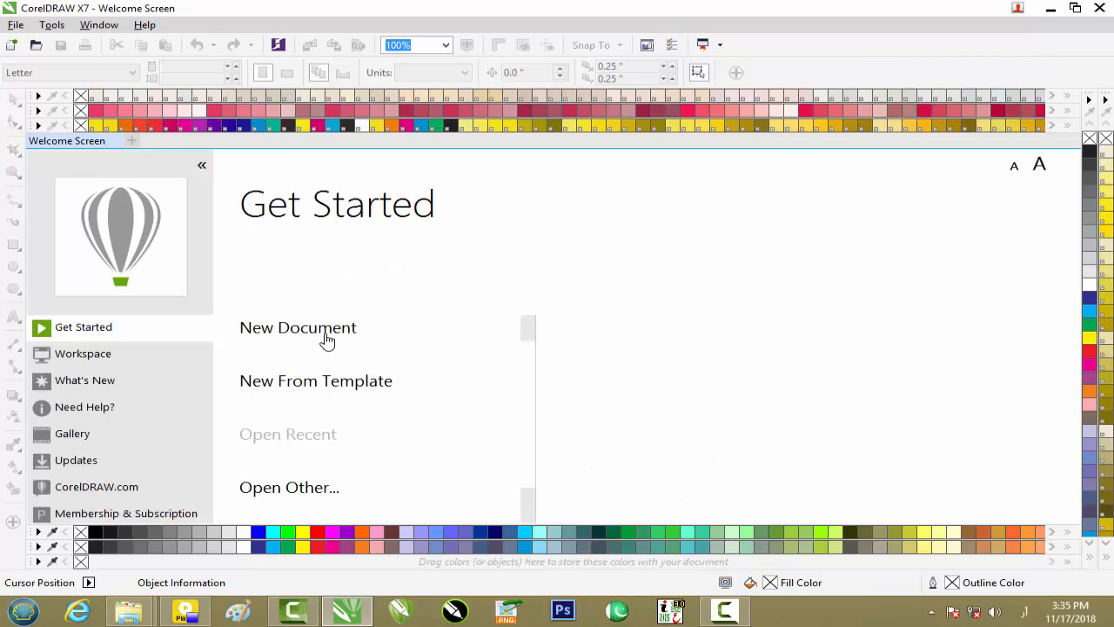
left_click(334, 331)
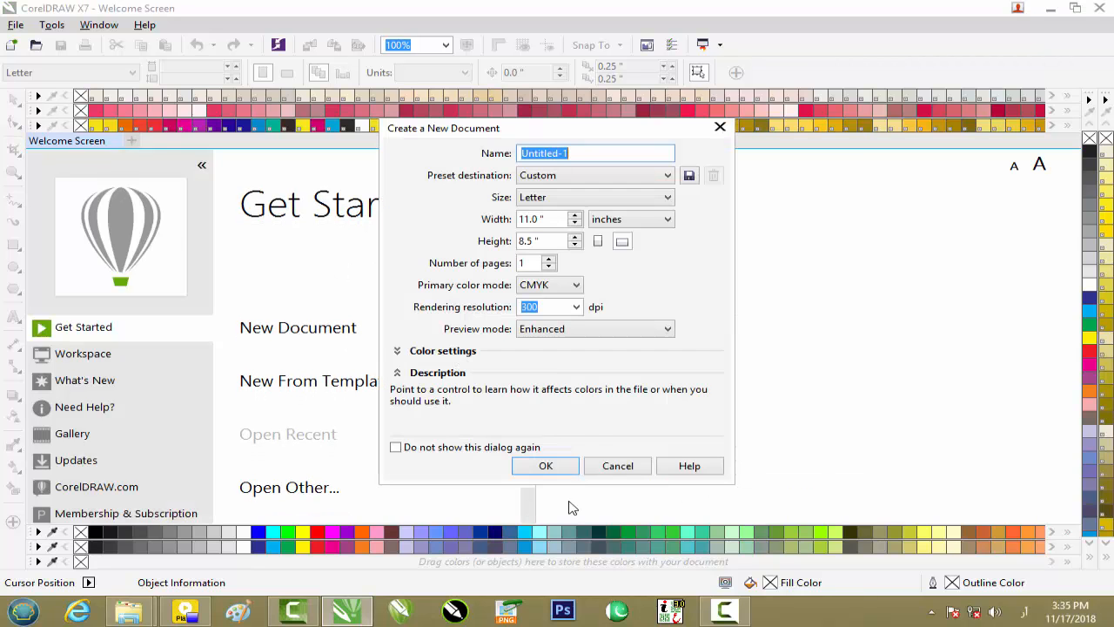
left_click(564, 458)
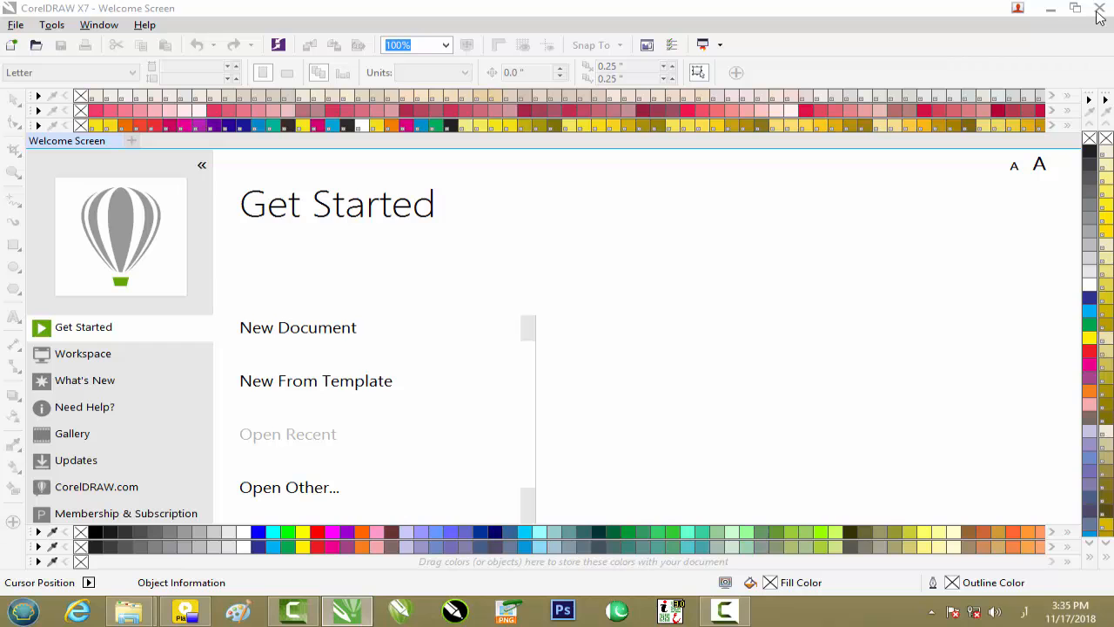
Switch to InPage 2012 and create a new blank document with the default page settings.
left_click(1050, 10)
left_click(617, 611)
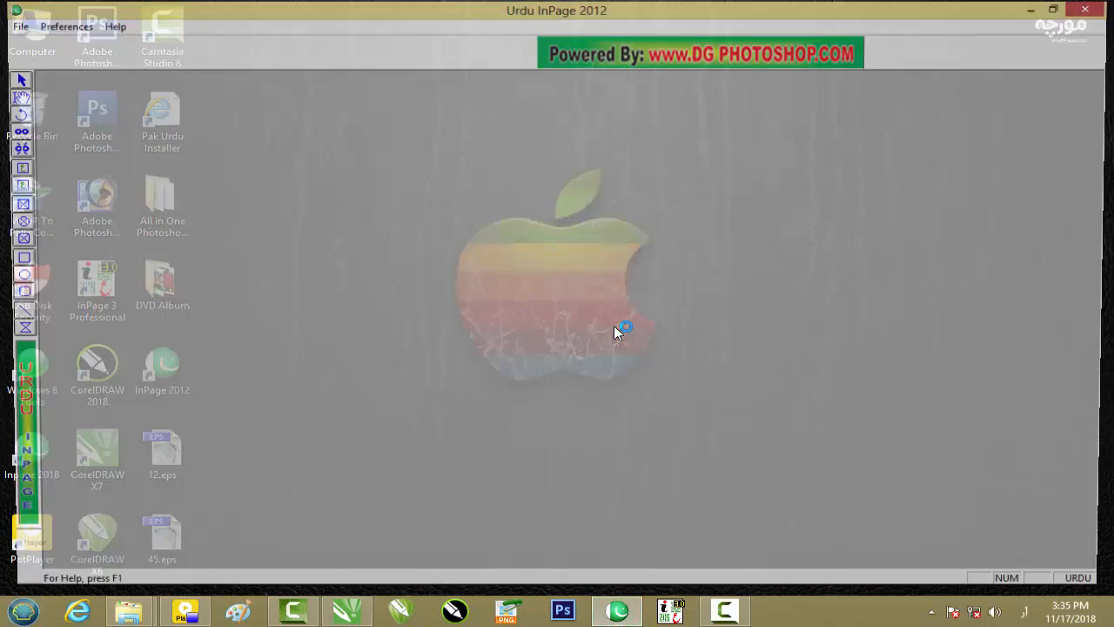
left_click(14, 25)
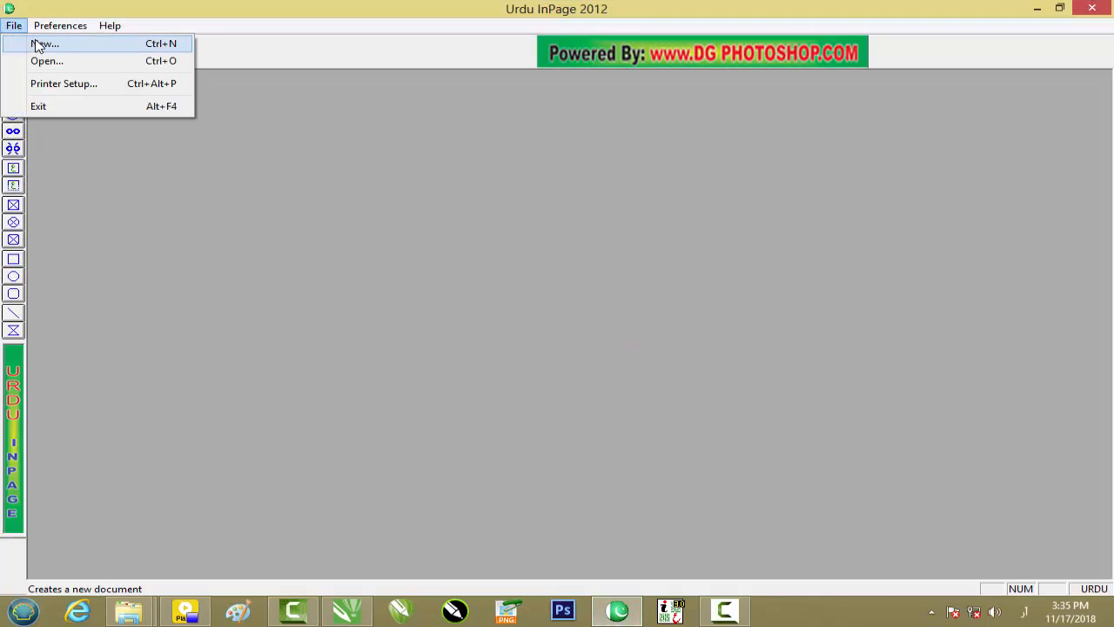
left_click(38, 46)
left_click(694, 253)
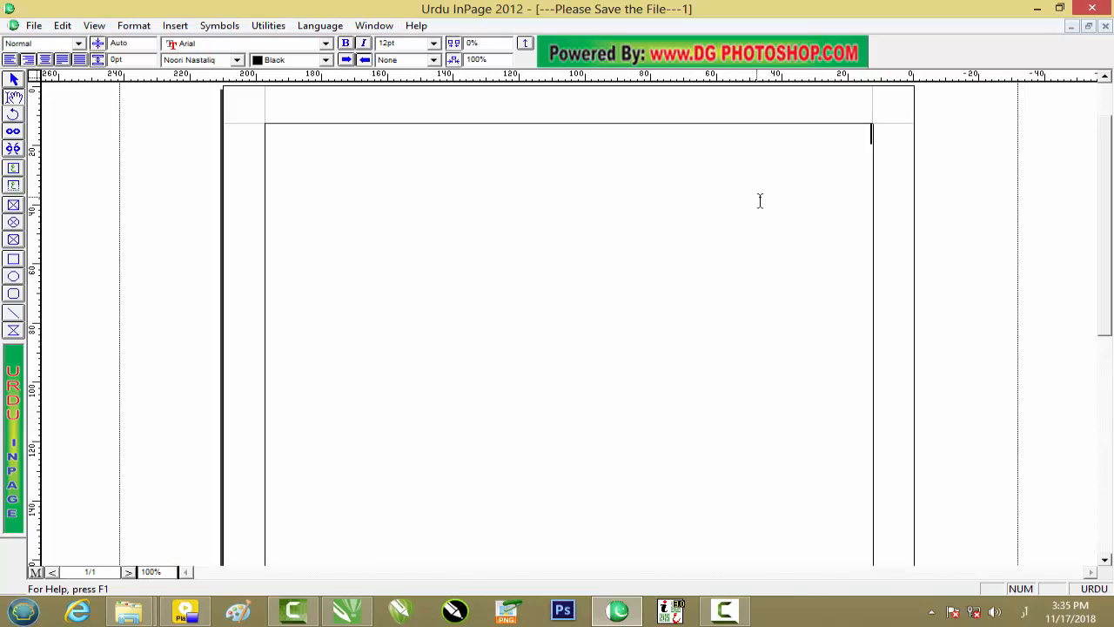
Enter the person's full name in Urdu at 48pt on the first line, retyping the misspelled surname.
left_click(433, 42)
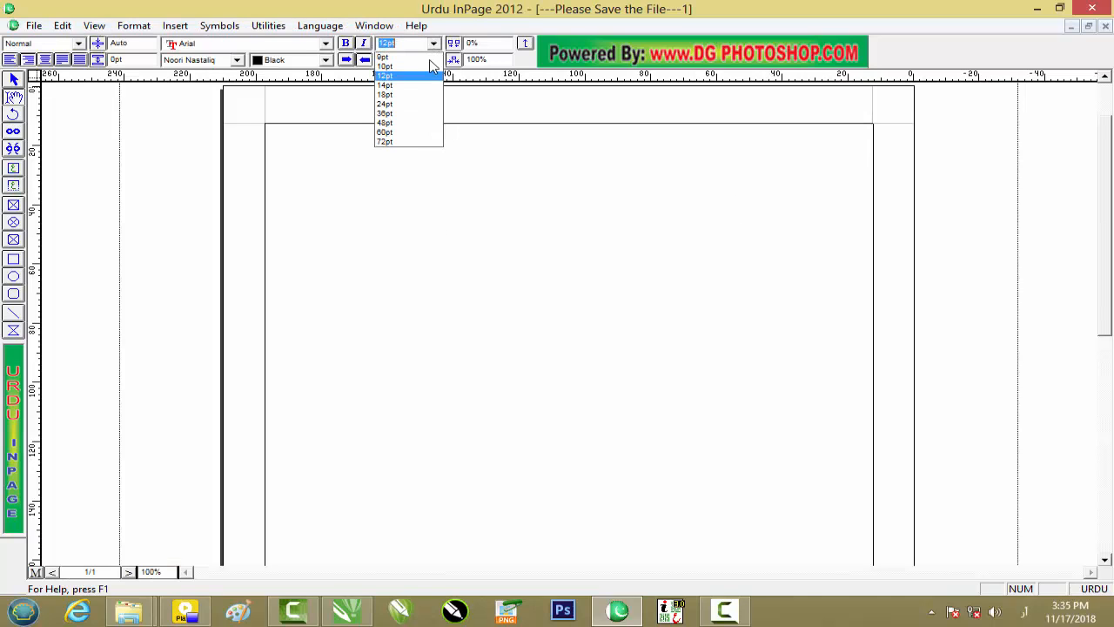
left_click(416, 125)
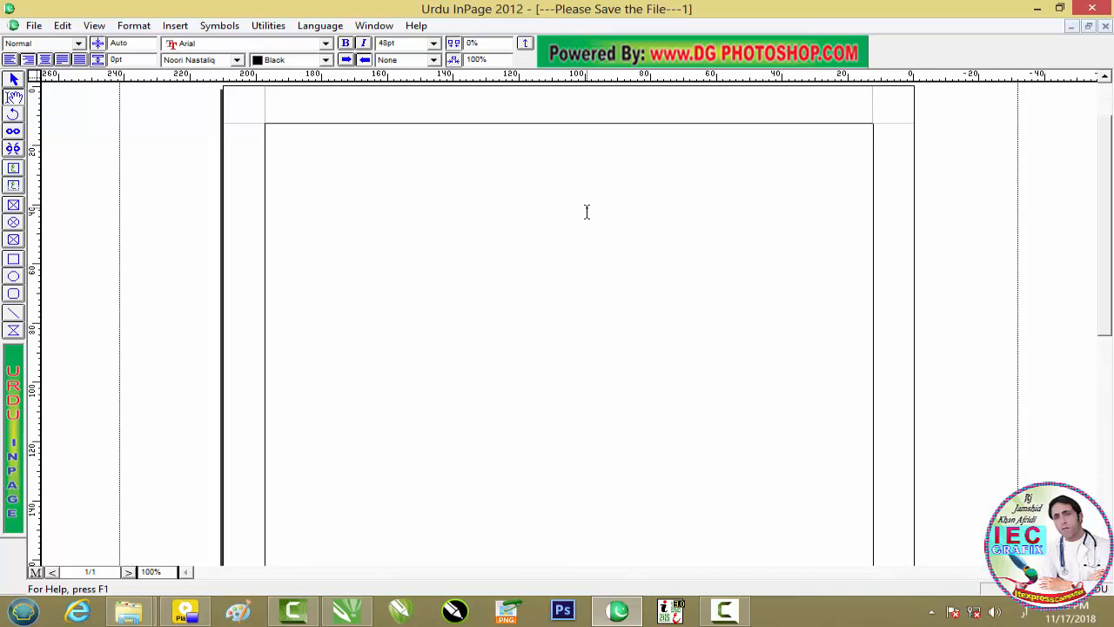
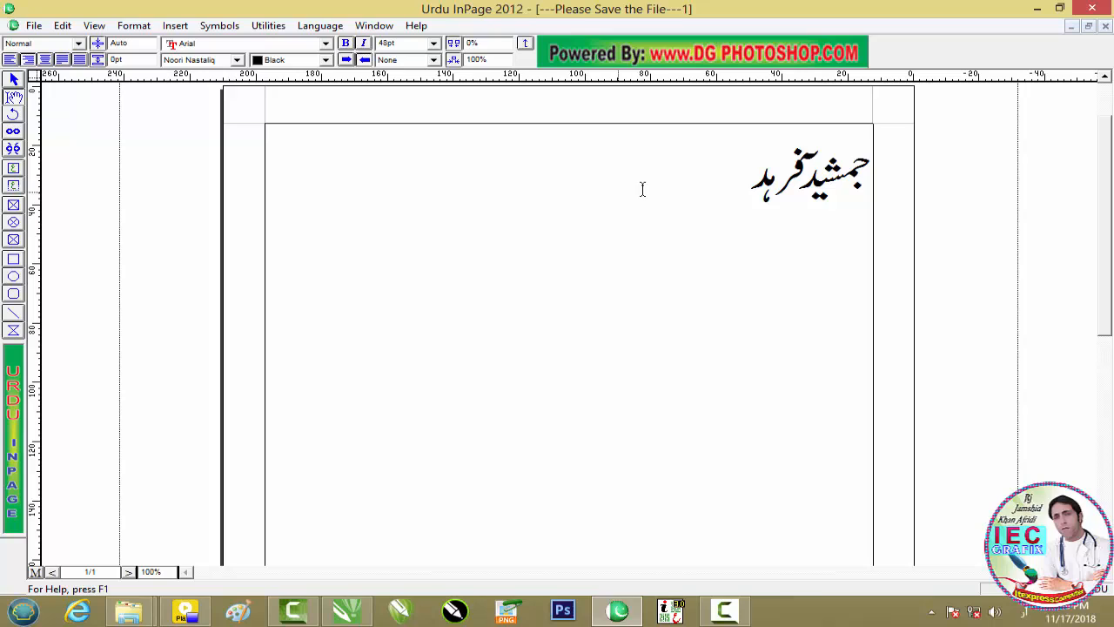
left_click_drag(742, 191, 824, 172)
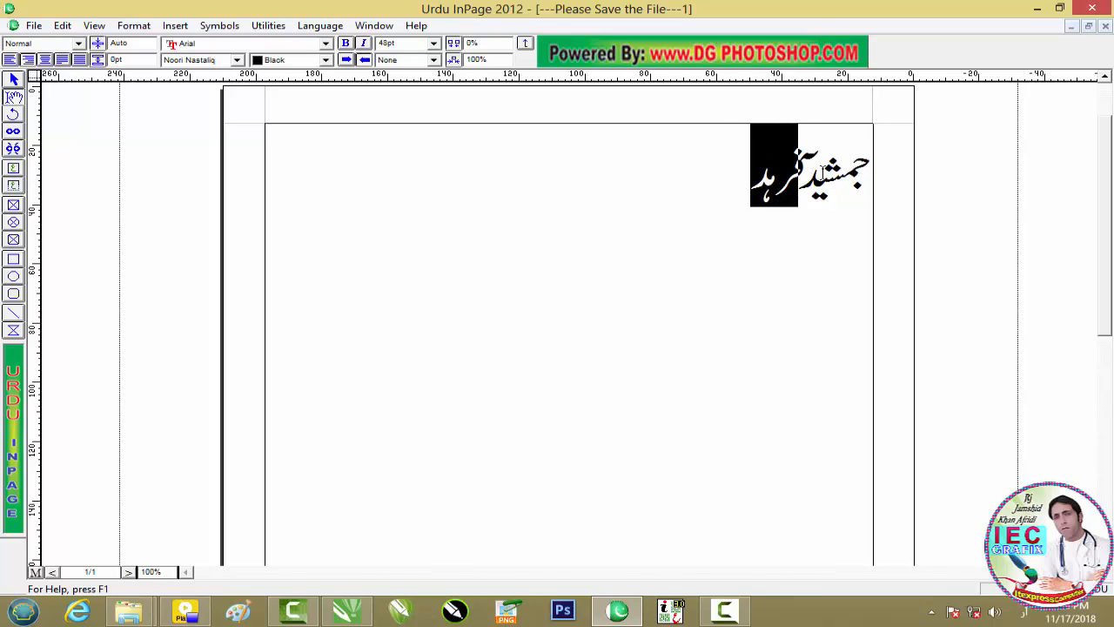
key("BackSpace")
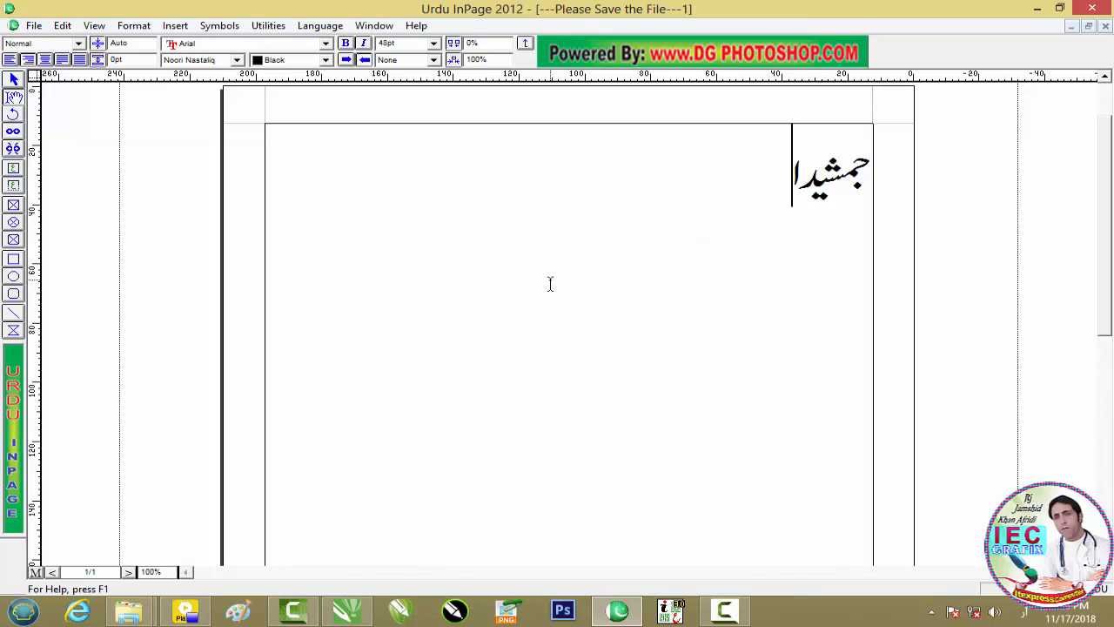
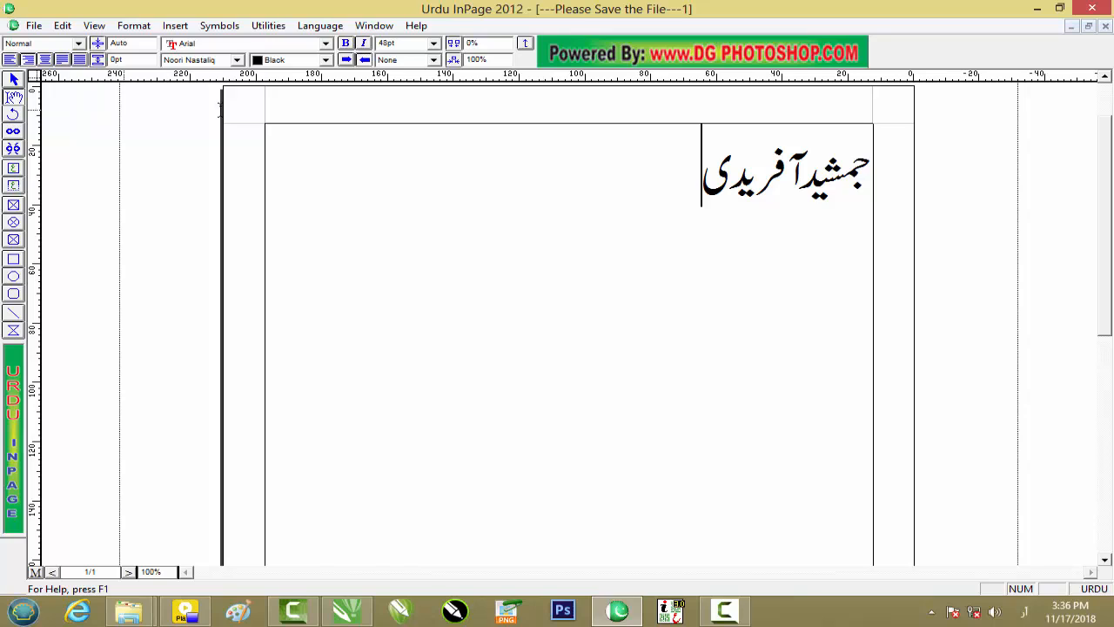
Select the text frame holding the Urdu name as an object and copy it.
left_click(13, 79)
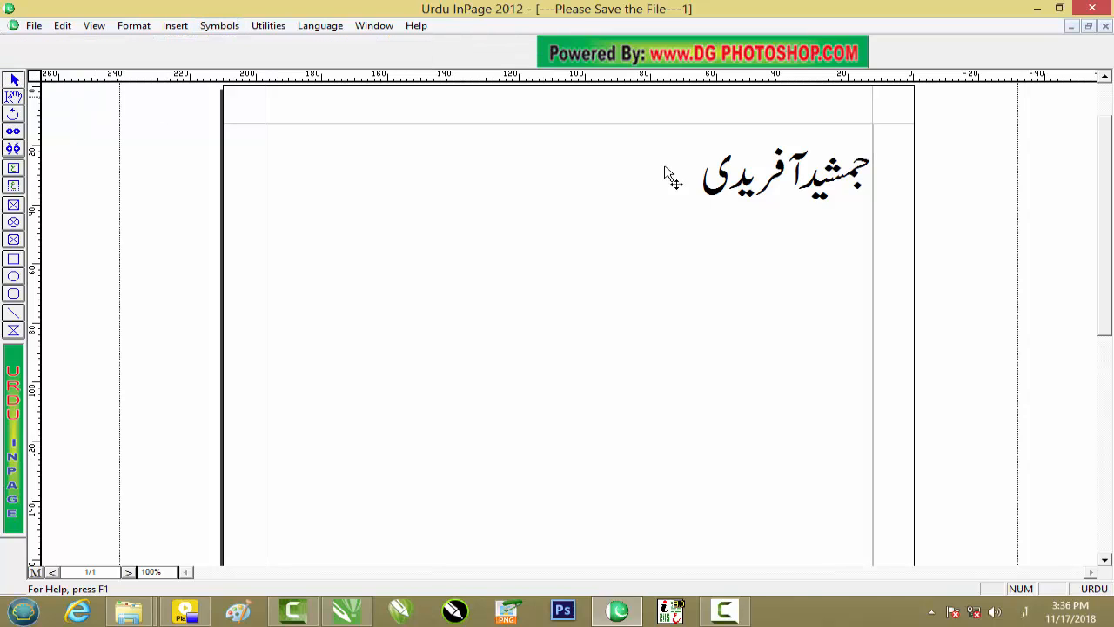
right_click(754, 178)
left_click(745, 184)
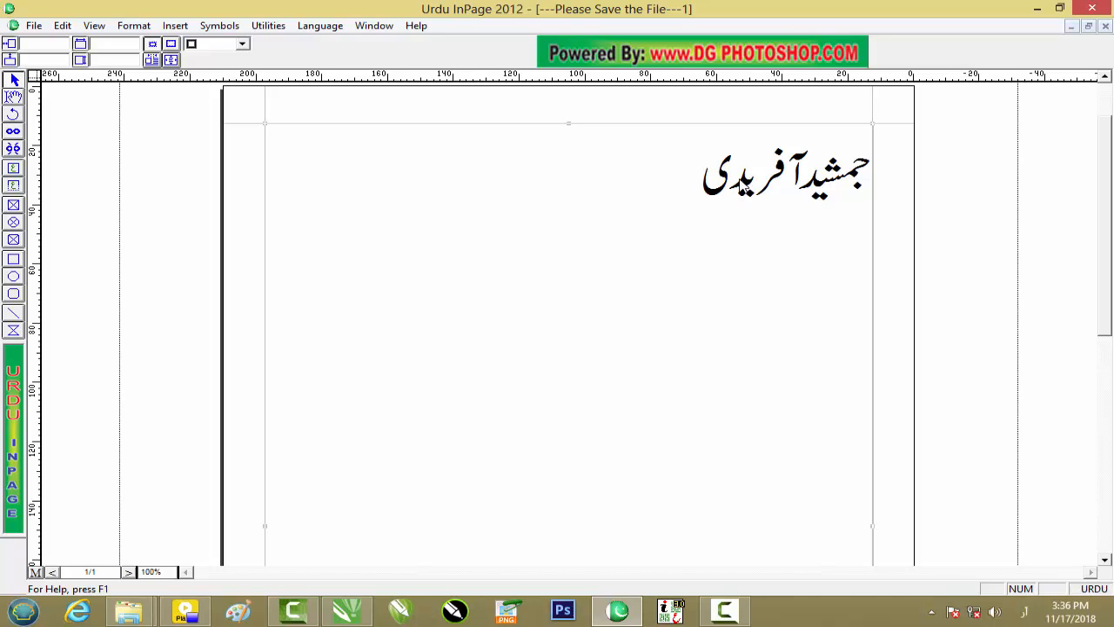
right_click(733, 178)
left_click(801, 248)
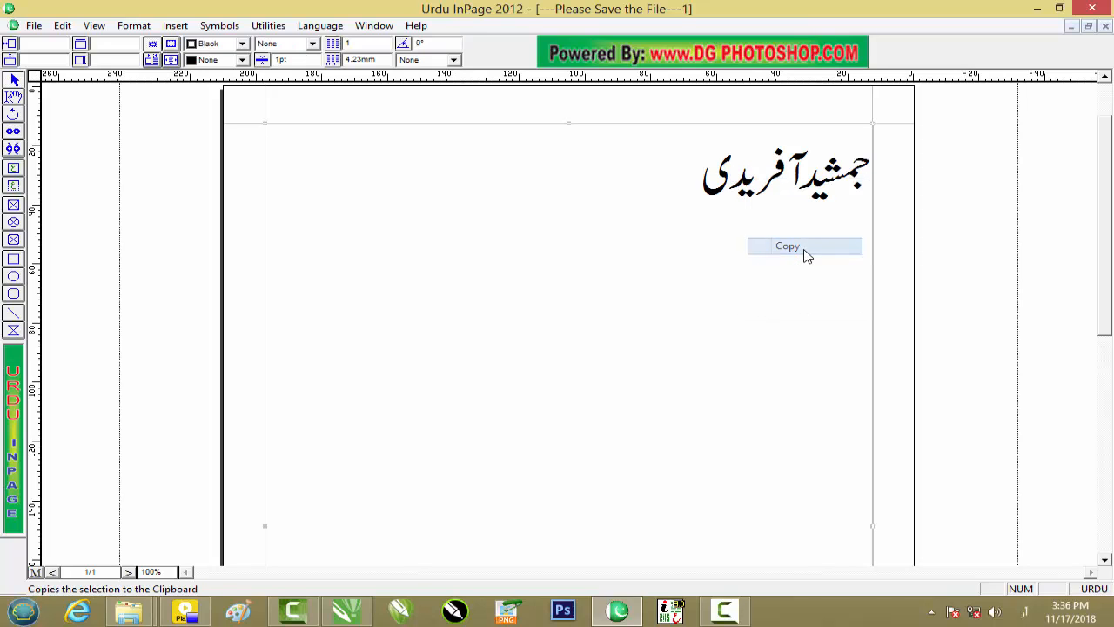
Switch to CorelDRAW X7, try pasting the copied InPage frame onto the blank page, and inspect its letter shapes.
left_click(355, 608)
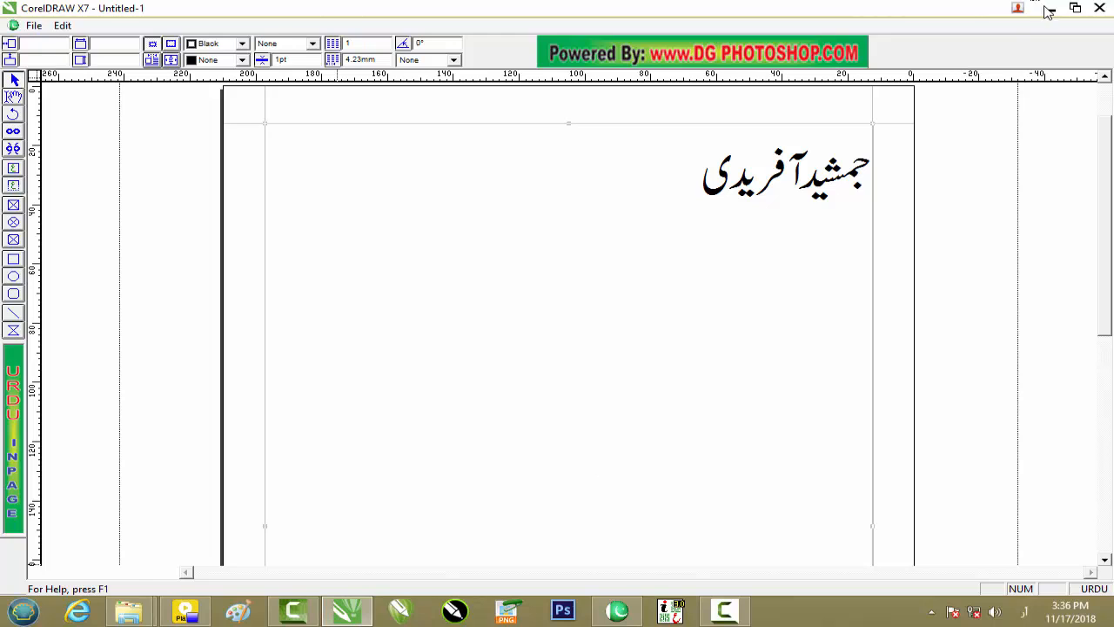
left_click(1052, 10)
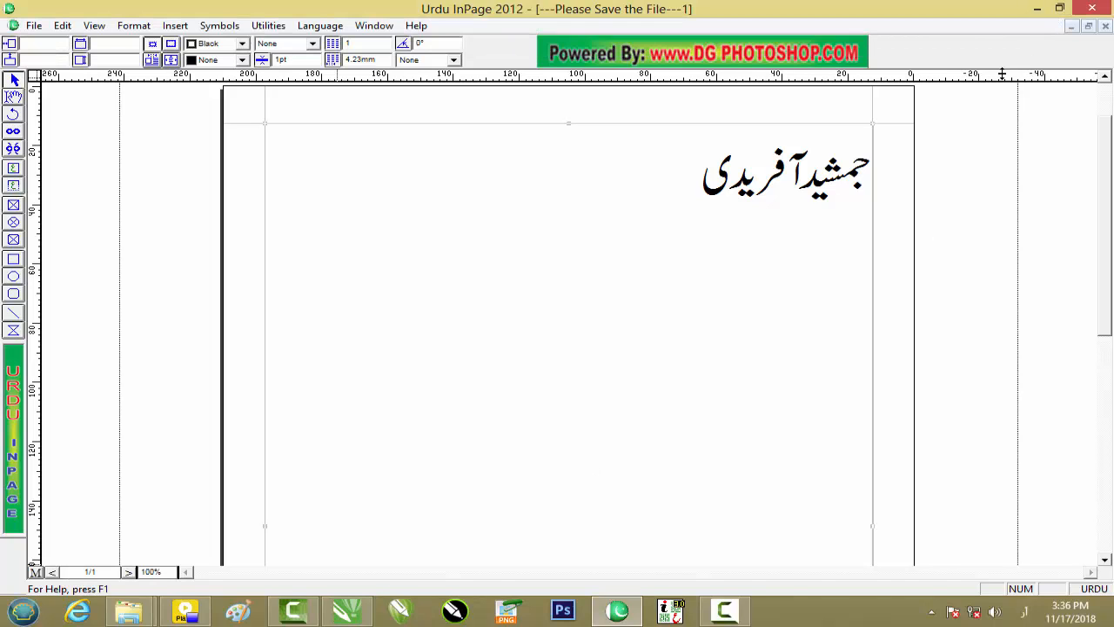
left_click(1038, 9)
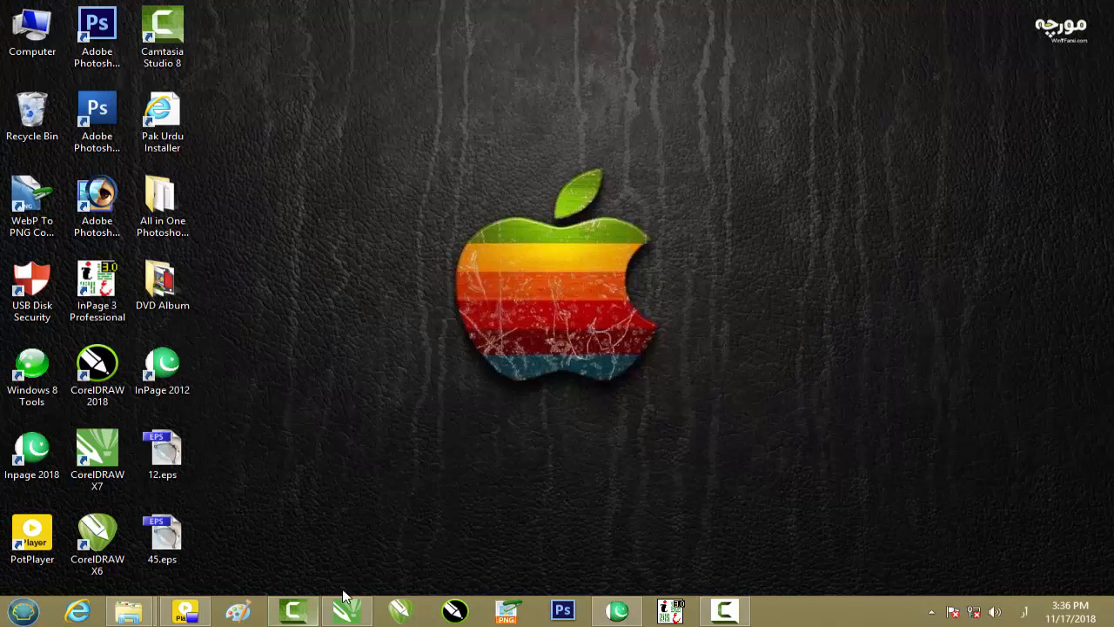
left_click(350, 614)
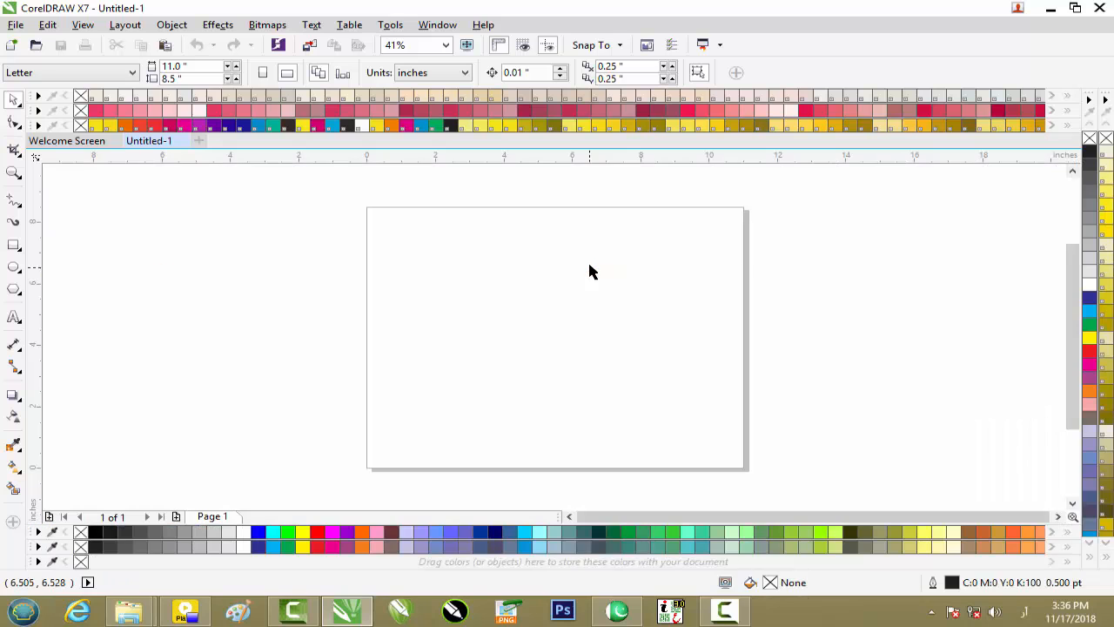
right_click(602, 247)
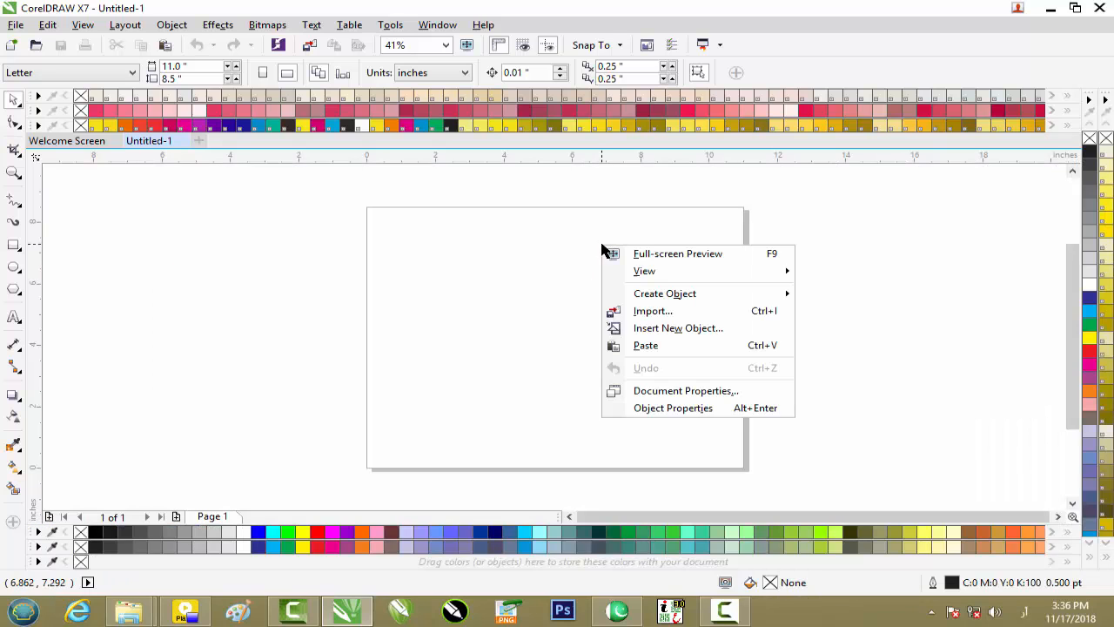
left_click(661, 345)
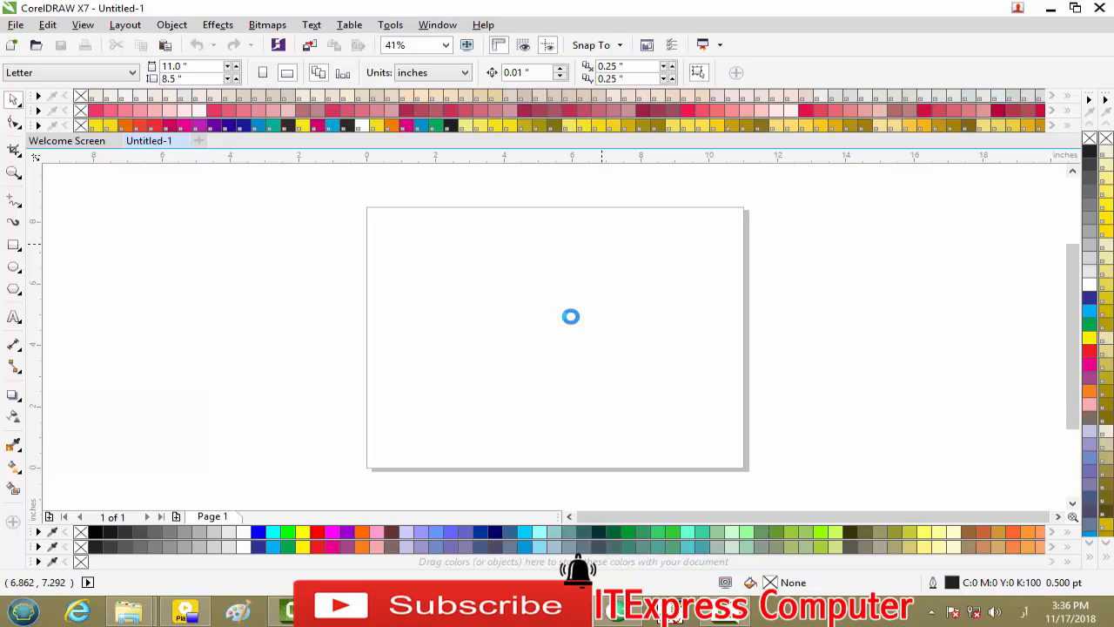
scroll(575, 320, "down", 6)
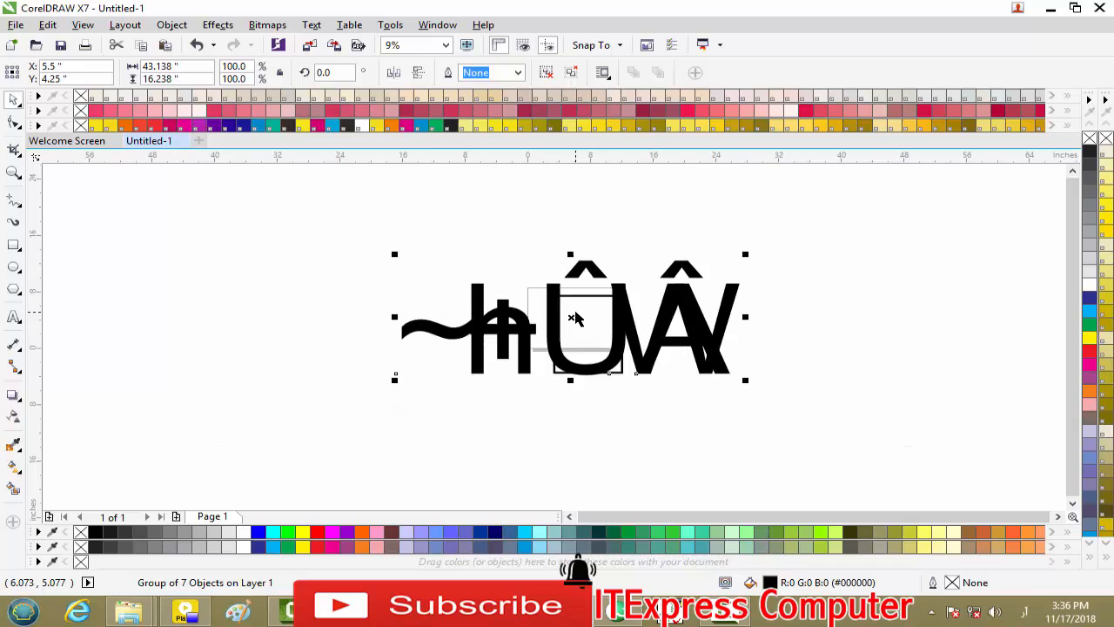
scroll(575, 320, "up", 3)
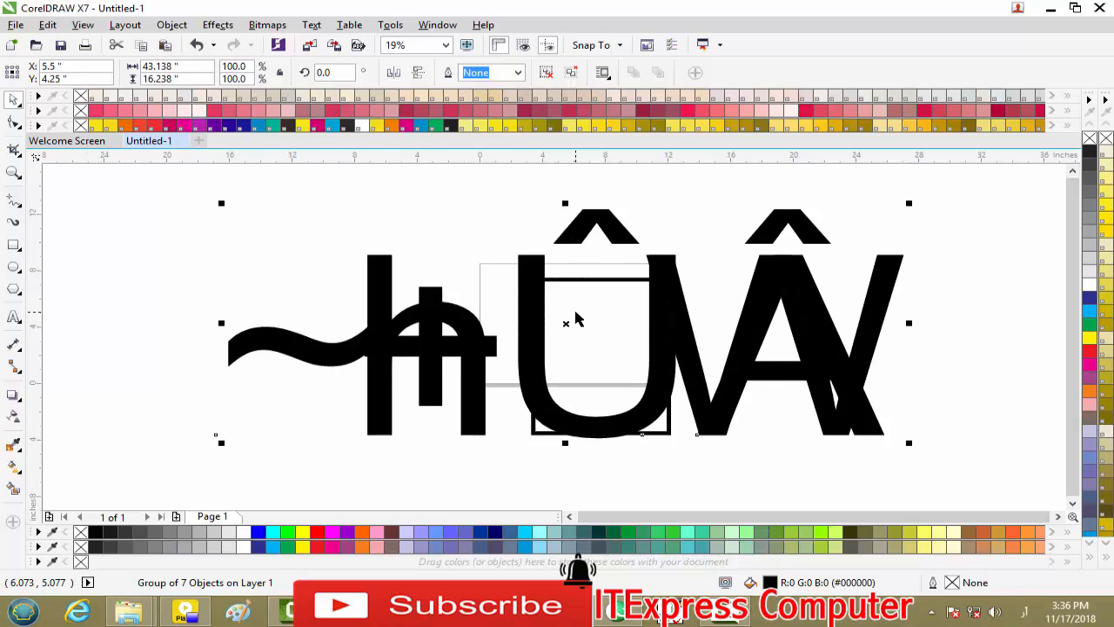
scroll(575, 320, "down", 3)
Delete the pasted group of letter shapes and exit CorelDRAW X7 without saving the drawing.
left_click_drag(823, 224, 344, 436)
key("Delete")
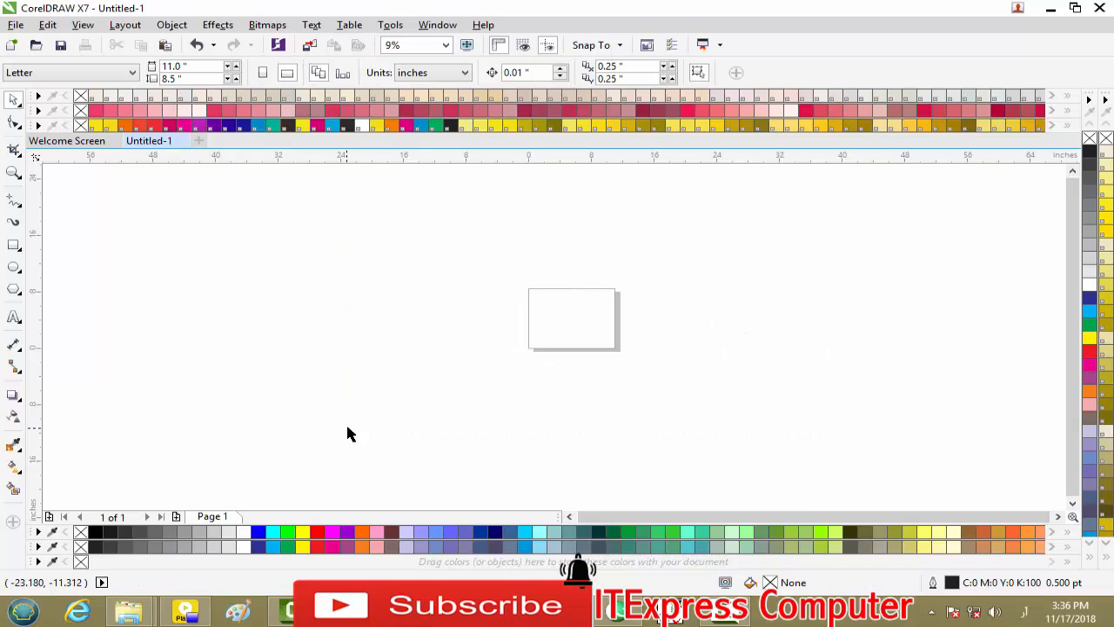
left_click(1100, 8)
left_click(579, 330)
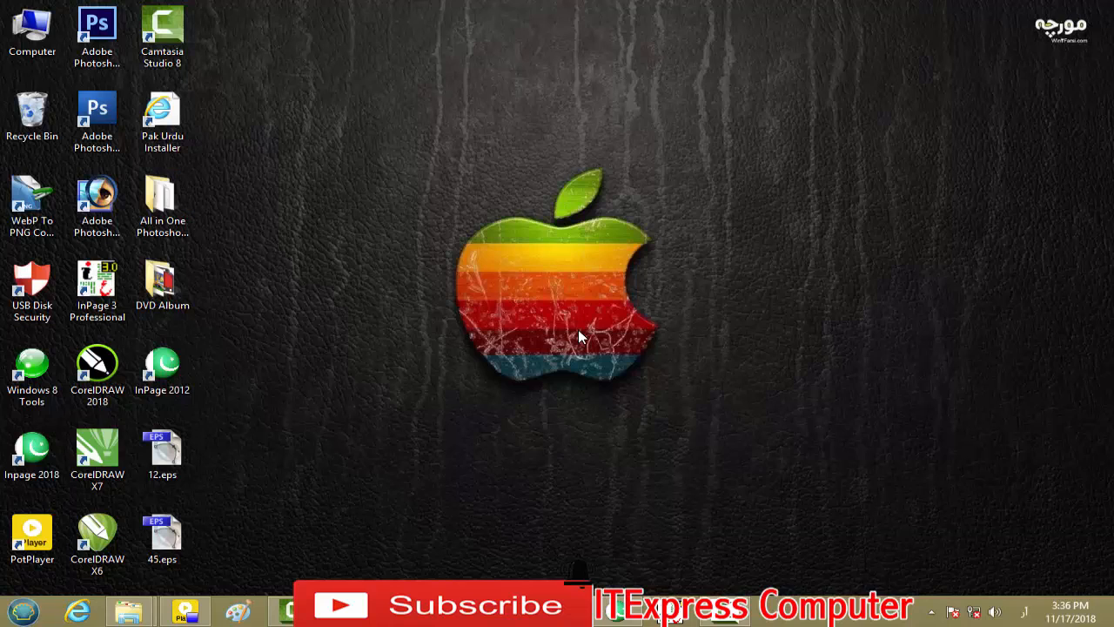